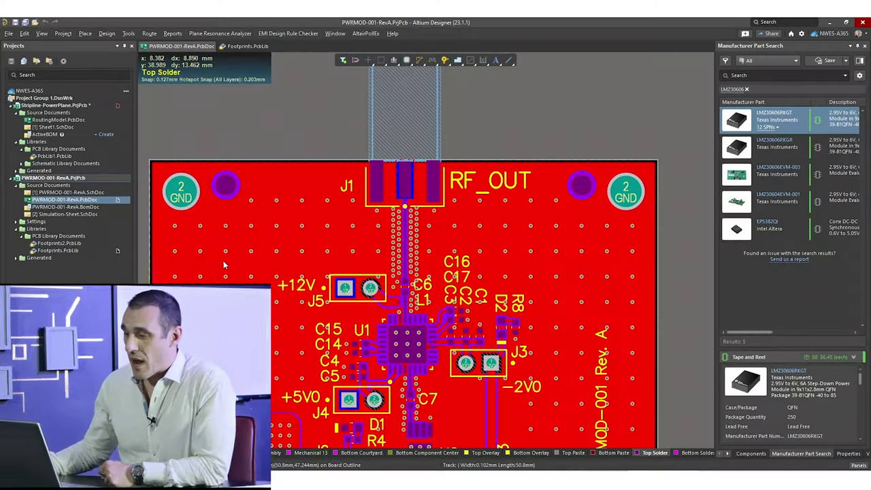
Look over the entire PWRMOD-001-RevA board and make Top Paste the active layer.
ctrl+scroll(224, 265, down, 2)
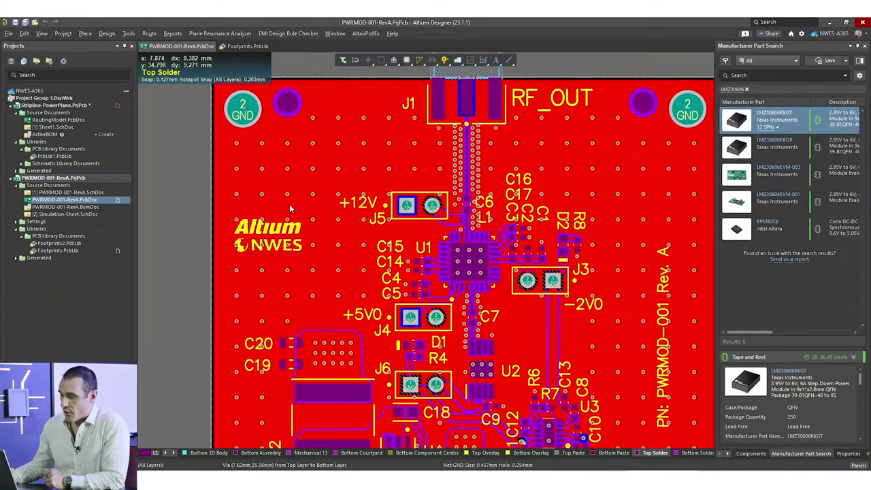
ctrl+scroll(315, 194, down, 1)
scroll(236, 352, down, 3)
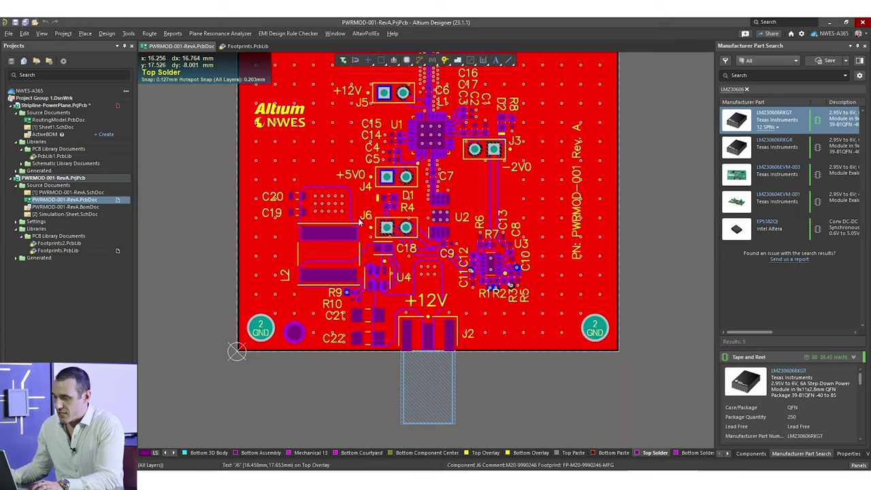
scroll(236, 352, up, 3)
right_drag(688, 241, 673, 218)
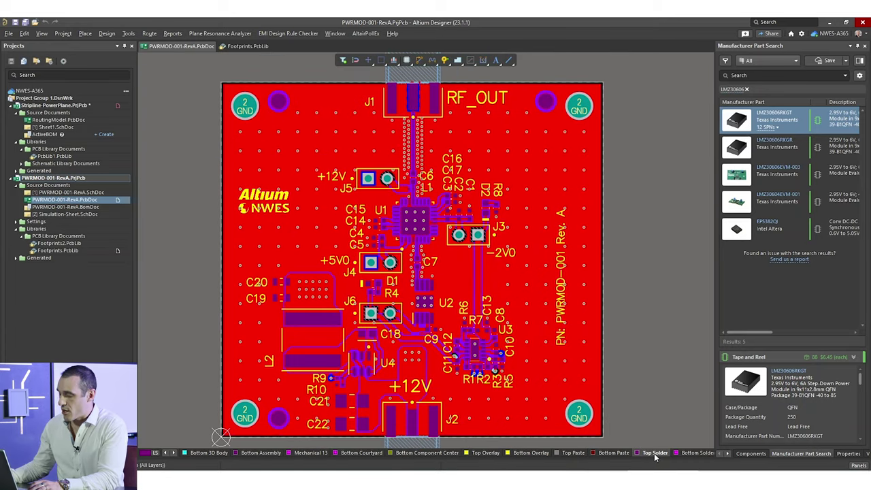
click(572, 453)
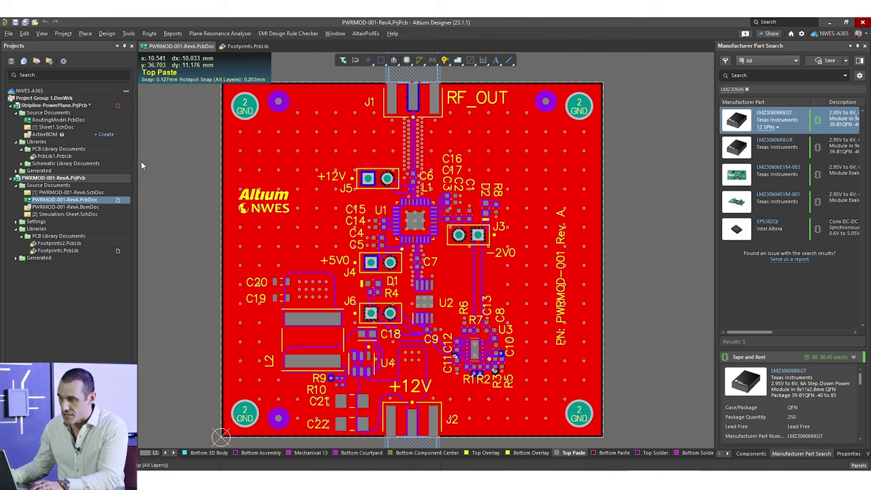
Open the Footprints.PcbLib library and browse its first footprints up to 0402_CAP.
click(247, 47)
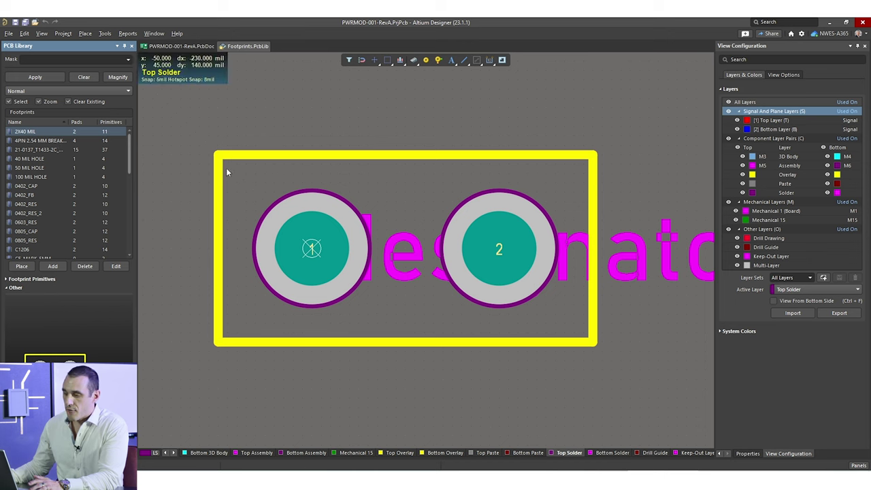
click(56, 142)
click(49, 160)
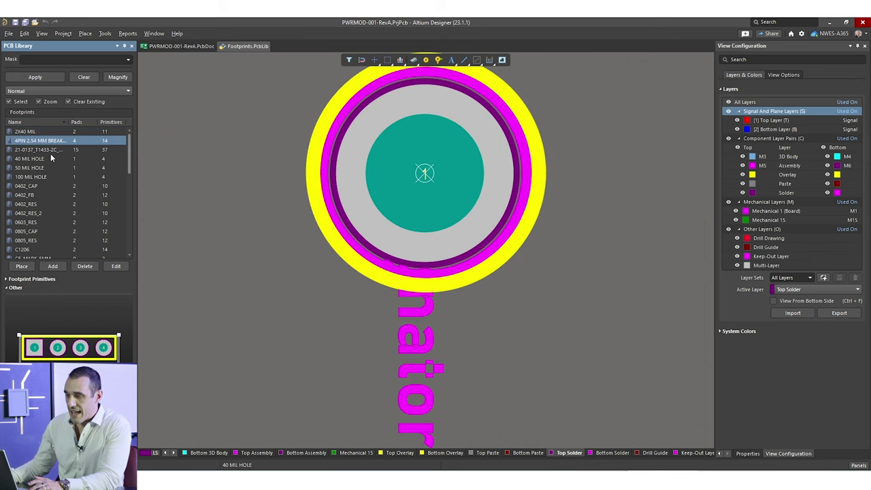
click(49, 185)
right_drag(502, 224, 347, 221)
ctrl+scroll(352, 218, down, 2)
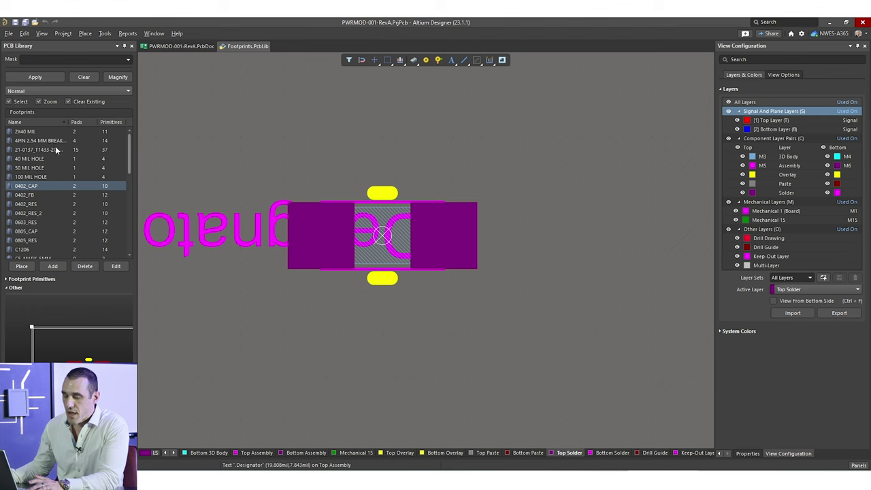
Show the 2X40 MIL footprint with only its Top Solder layer displayed.
click(39, 132)
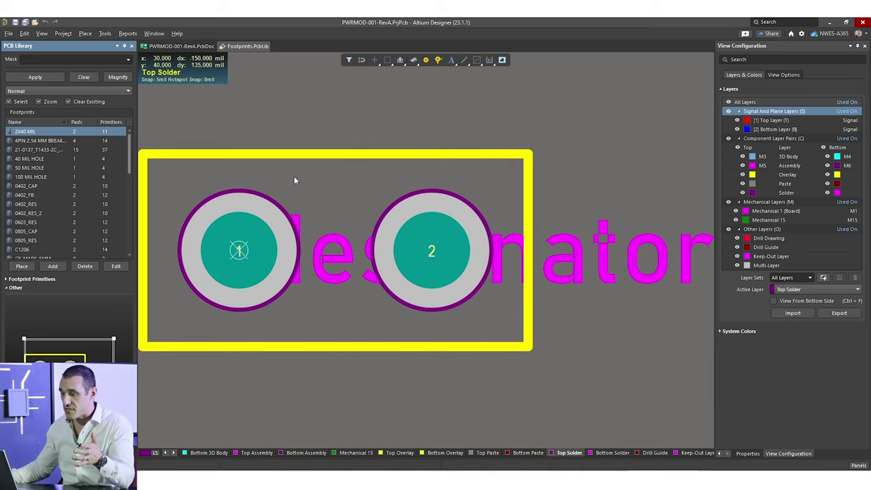
right_drag(448, 390, 543, 413)
key(shift+s)
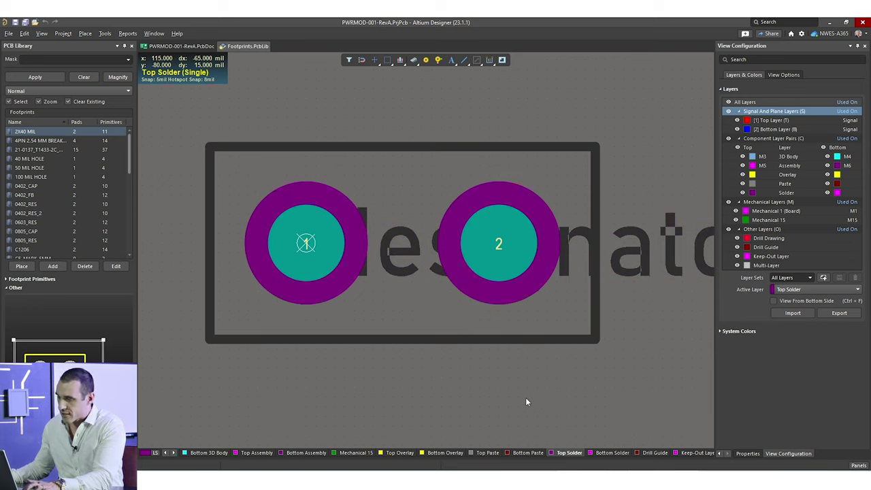
key(shift+s)
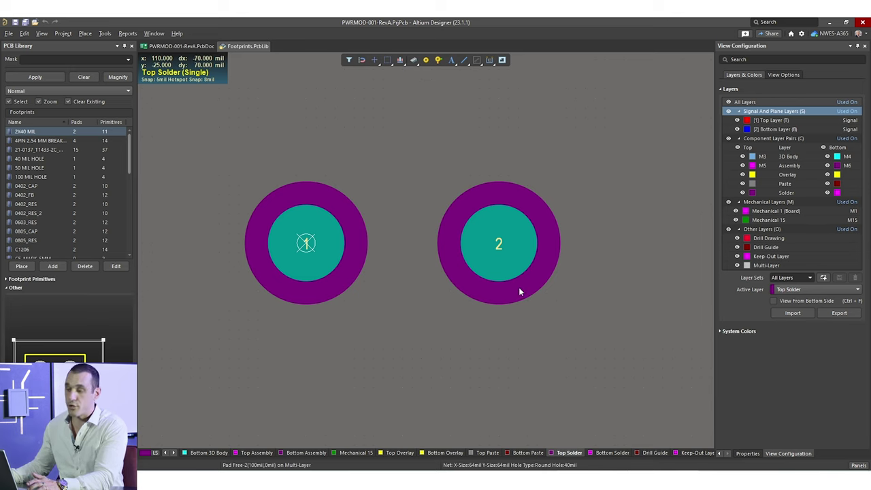
Examine the 0402_CAP footprint's Top Solder openings in both single-layer and all-layer display.
click(40, 186)
right_drag(467, 324, 414, 323)
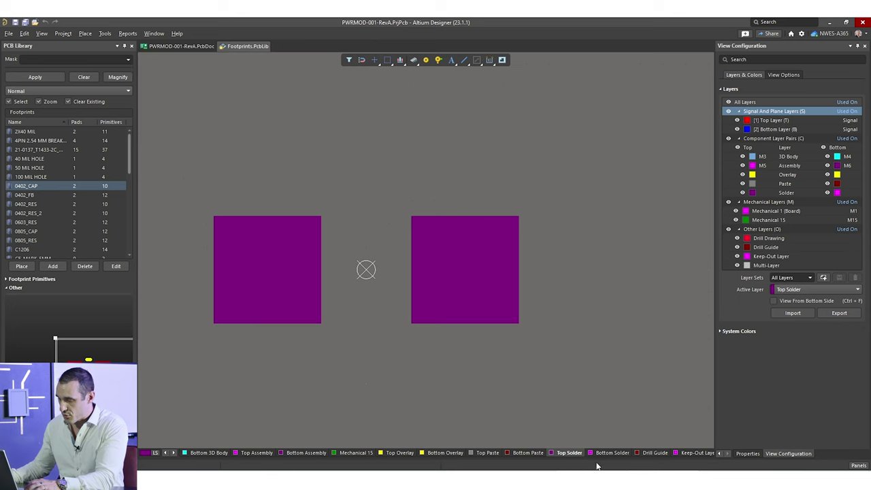
key(shift+s)
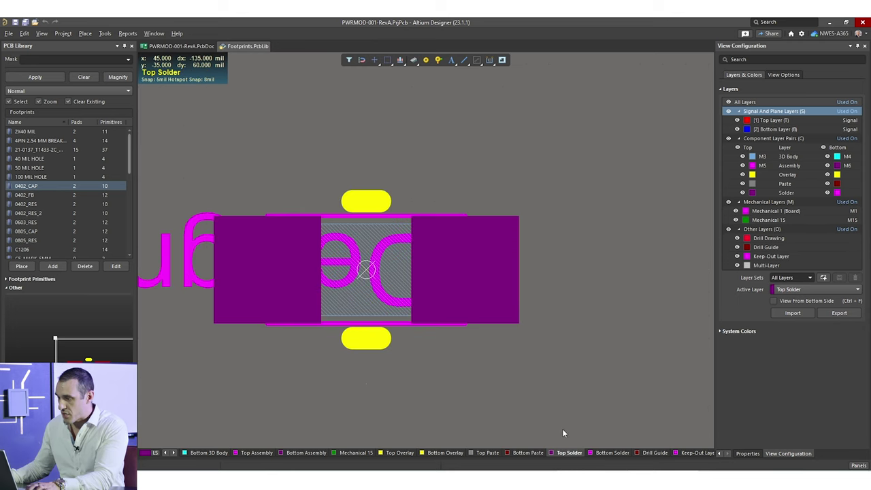
key(shift+s)
key(shift+s)
Compare the 0402_CAP pads on the Top Layer with their openings on Top Solder.
click(166, 455)
click(204, 452)
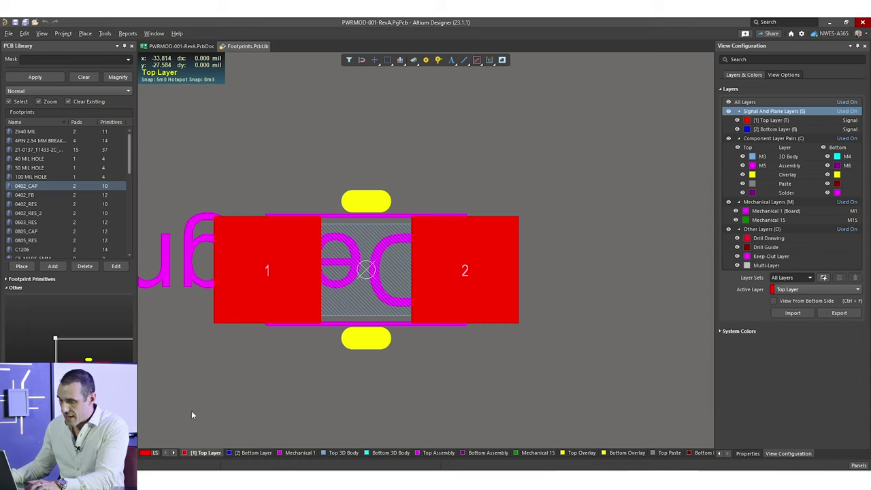
click(174, 453)
click(174, 454)
click(173, 453)
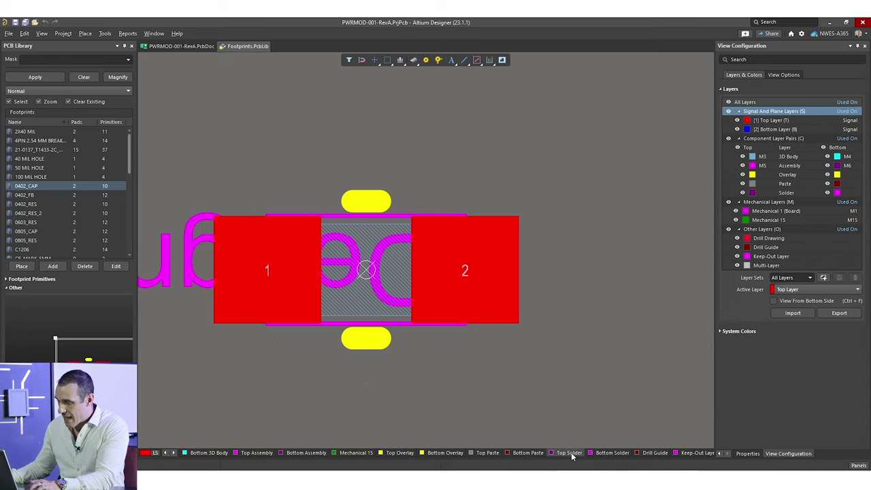
click(571, 453)
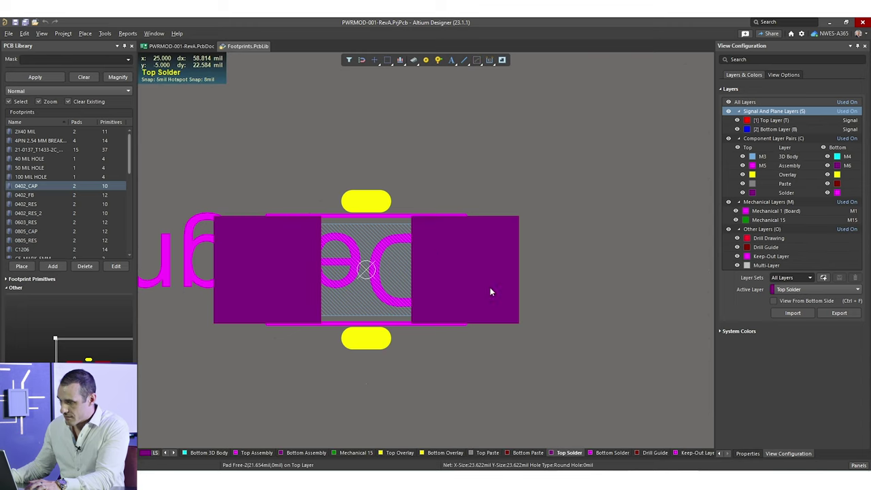
Make Top Layer the active layer again for the 0402_CAP footprint.
click(166, 454)
click(166, 453)
click(166, 454)
click(166, 454)
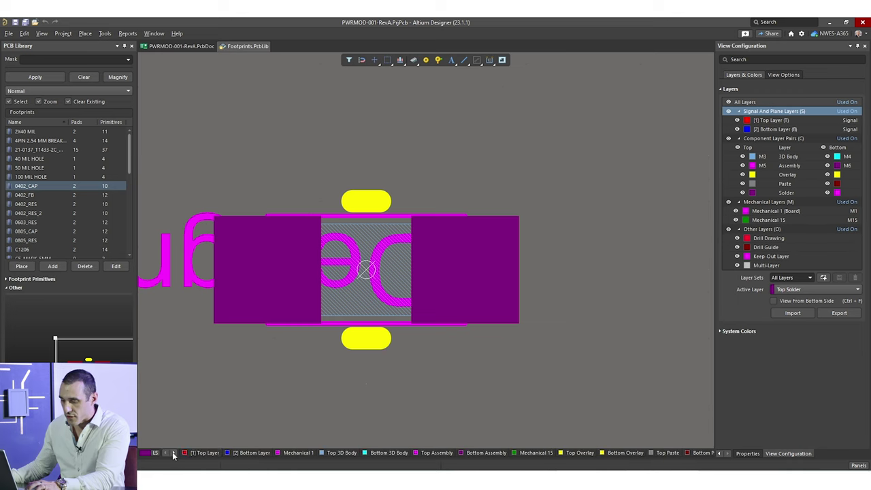
click(204, 454)
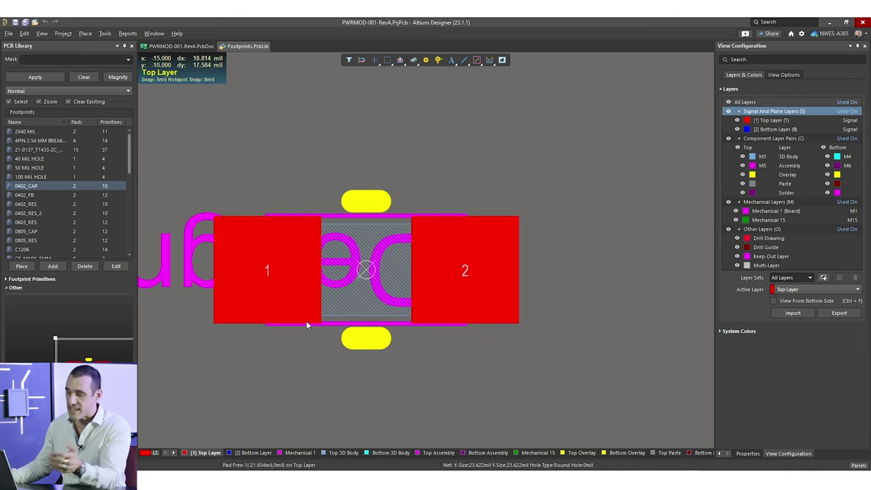
Inspect the paste and solder mask expansion settings of pad 2 in 0402_CAP and view it on Top Paste.
right_drag(595, 268, 525, 276)
click(399, 279)
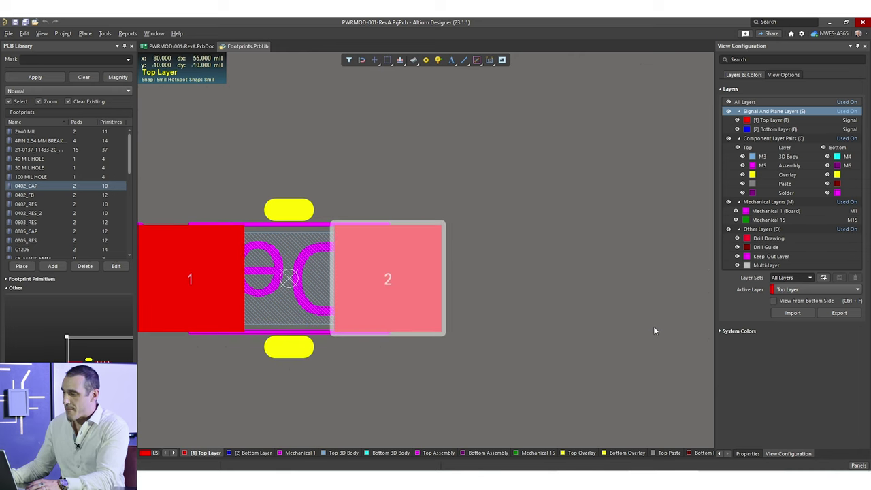
click(745, 454)
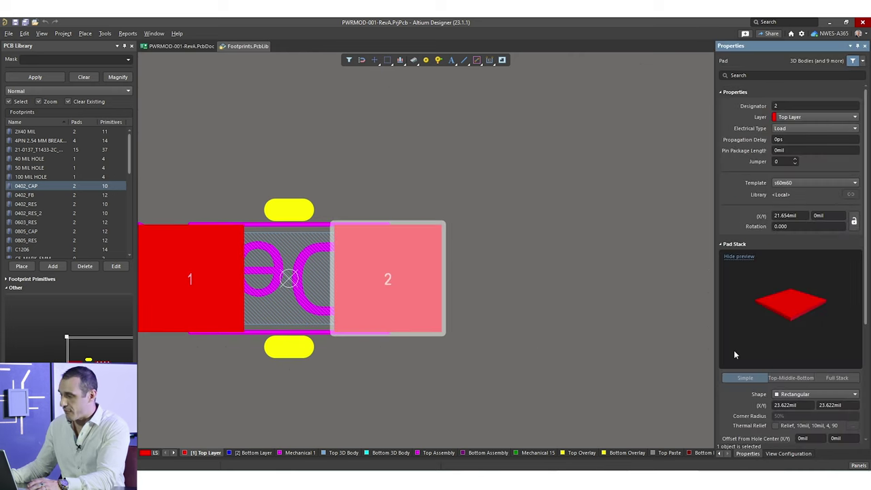
scroll(794, 351, down, 5)
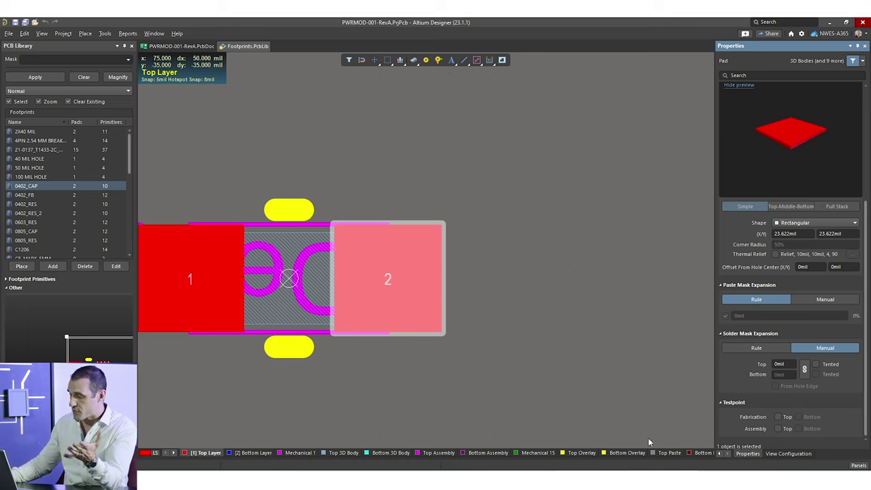
click(667, 452)
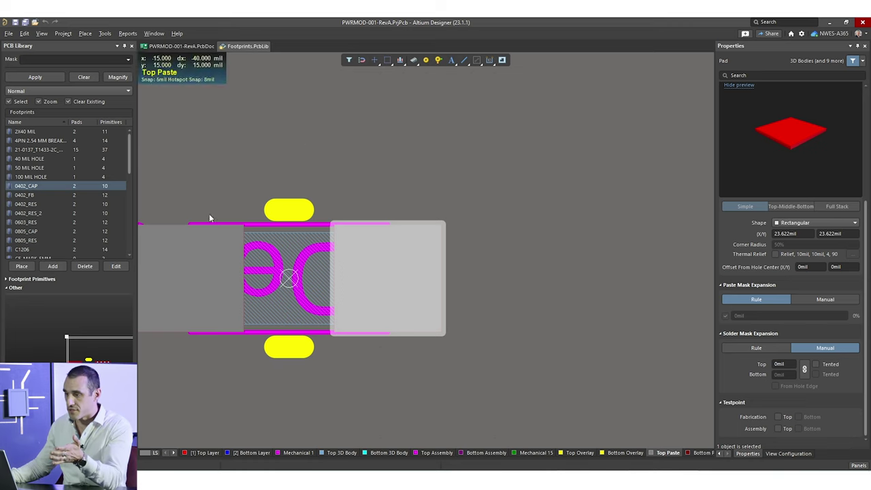
Check the 2X40 MIL footprint for Top Paste openings in single-layer display, then restore the display of all layers.
click(49, 131)
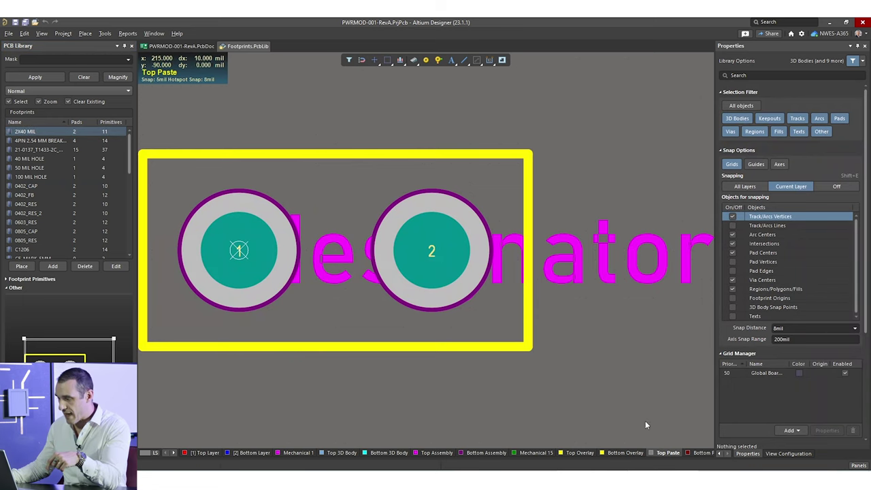
key(shift+s)
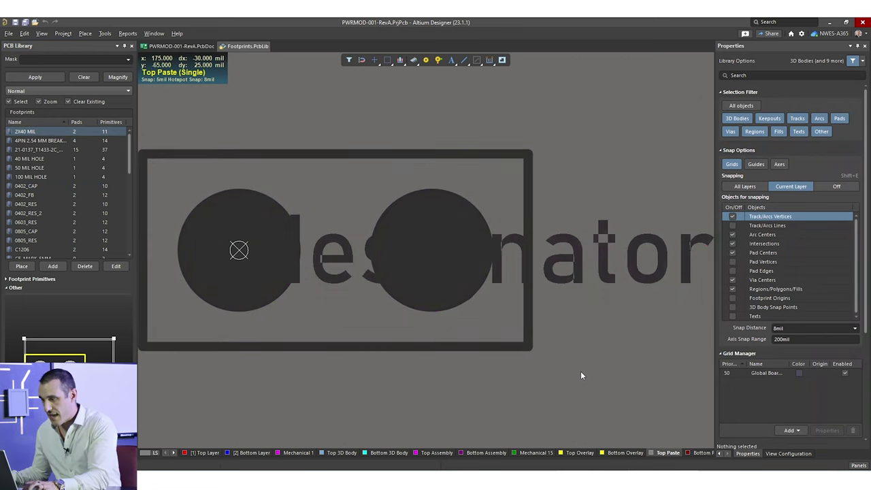
key(shift+s)
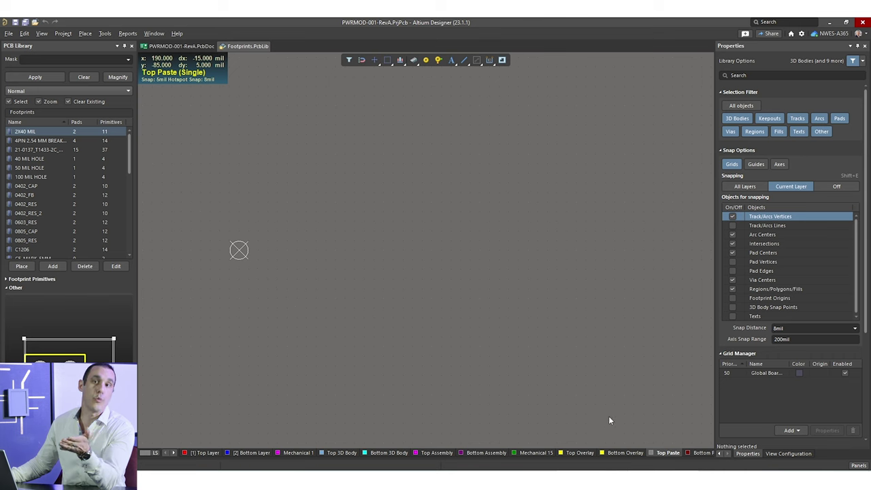
key(shift+s)
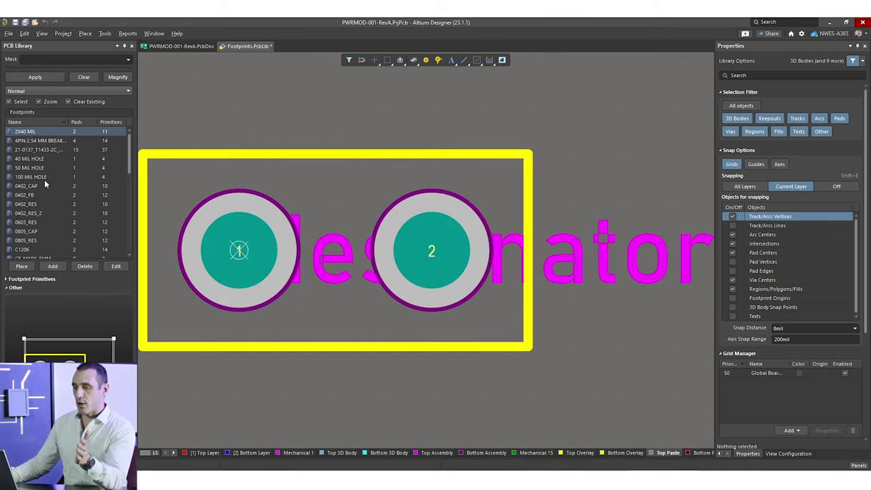
Set the solder mask expansion of pad 2 in the 0402_CAP footprint to a manual 4 mil.
click(38, 186)
right_drag(438, 354, 273, 359)
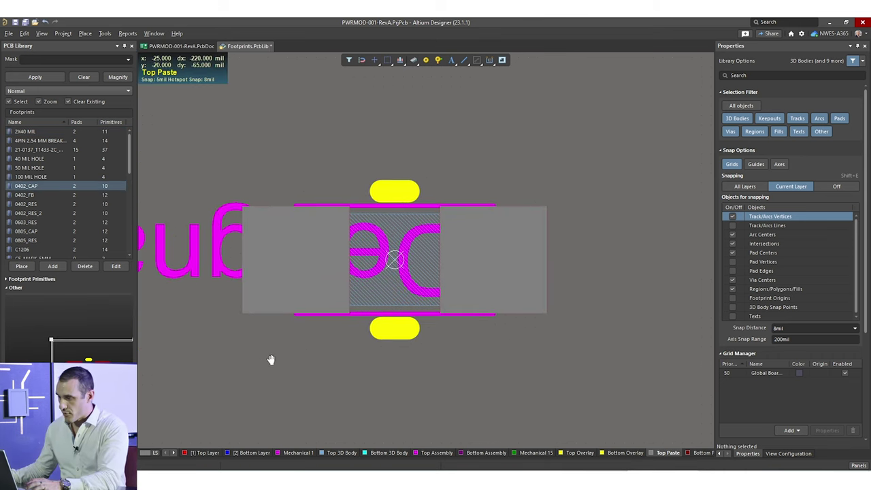
click(495, 256)
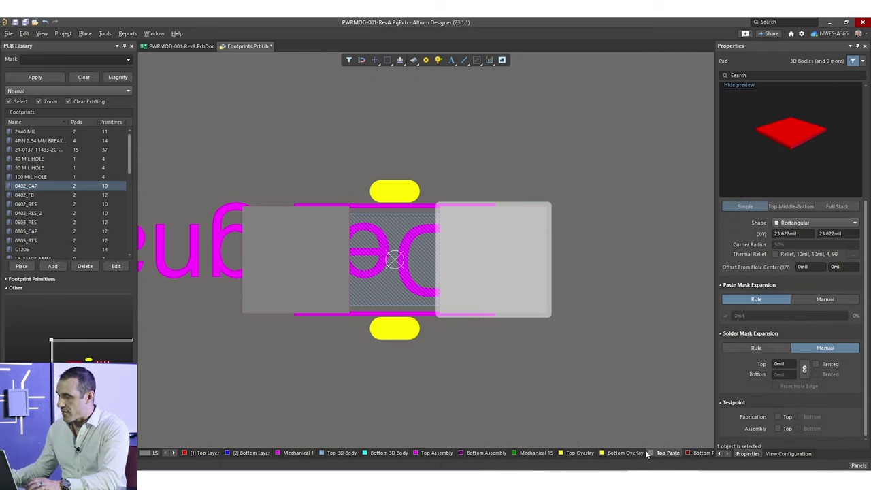
click(173, 453)
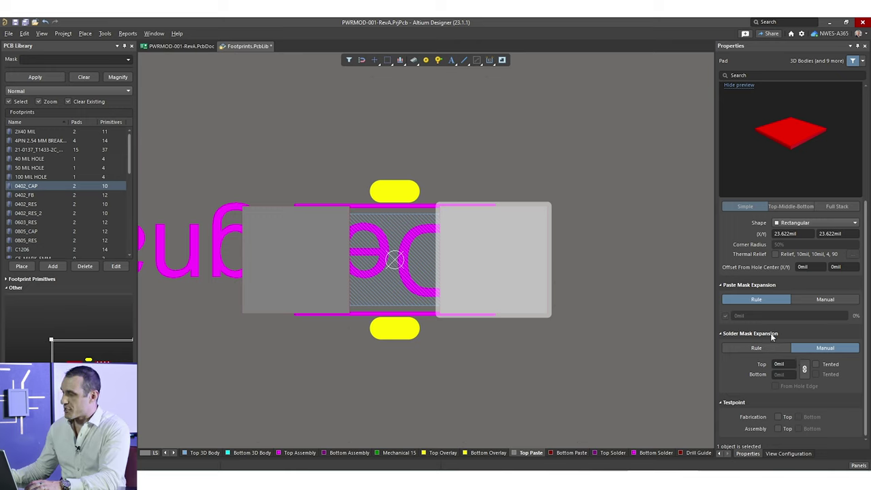
click(774, 350)
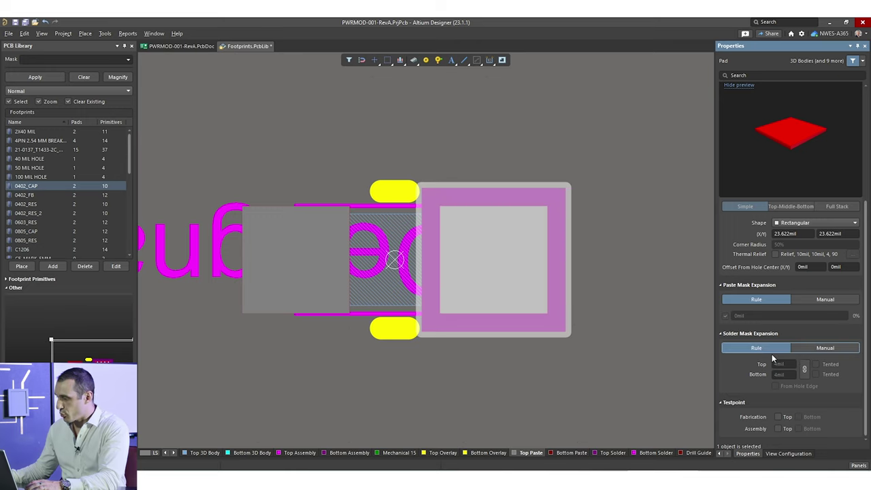
click(818, 348)
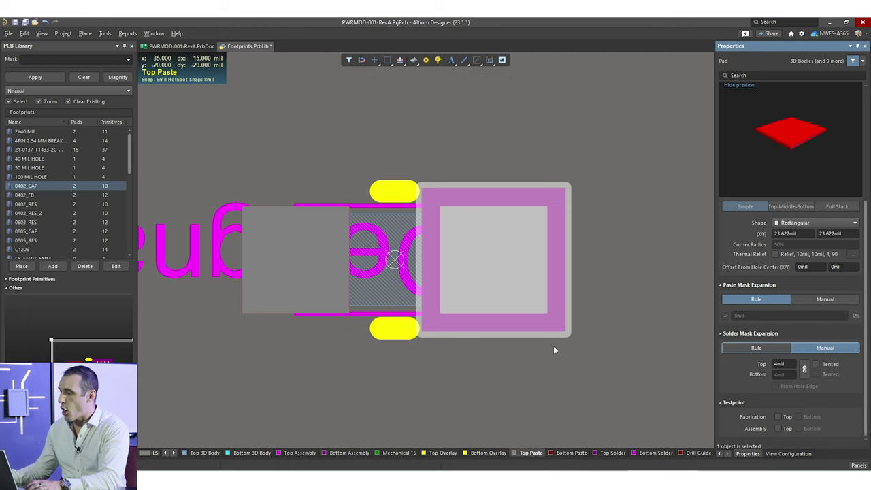
click(599, 124)
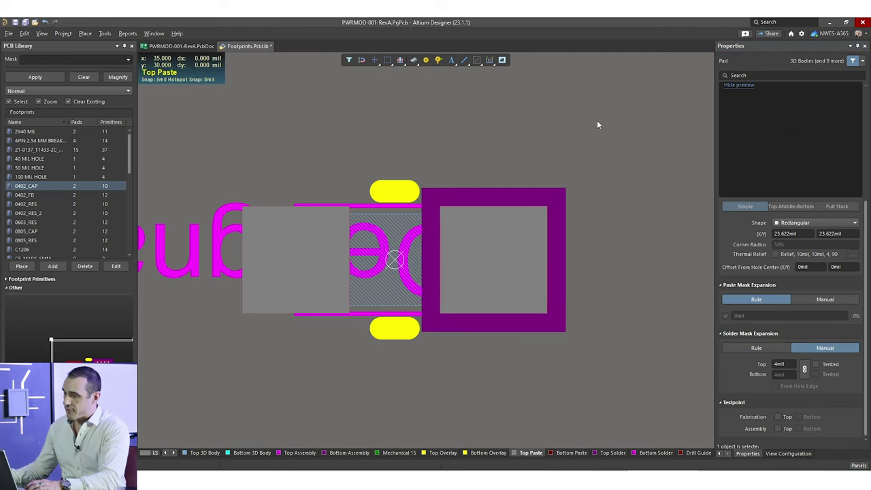
Place a round 4.5 mil pad on the Top Layer at X 60 mil, Y 25 mil and view it closely on Top Paste.
right_drag(599, 124, 395, 167)
click(428, 61)
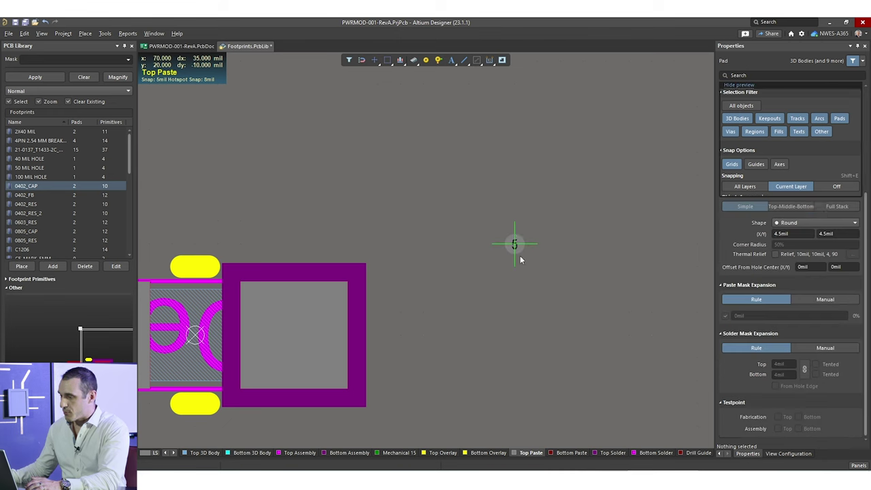
key(Escape)
click(166, 453)
click(165, 453)
click(204, 453)
click(426, 60)
click(469, 221)
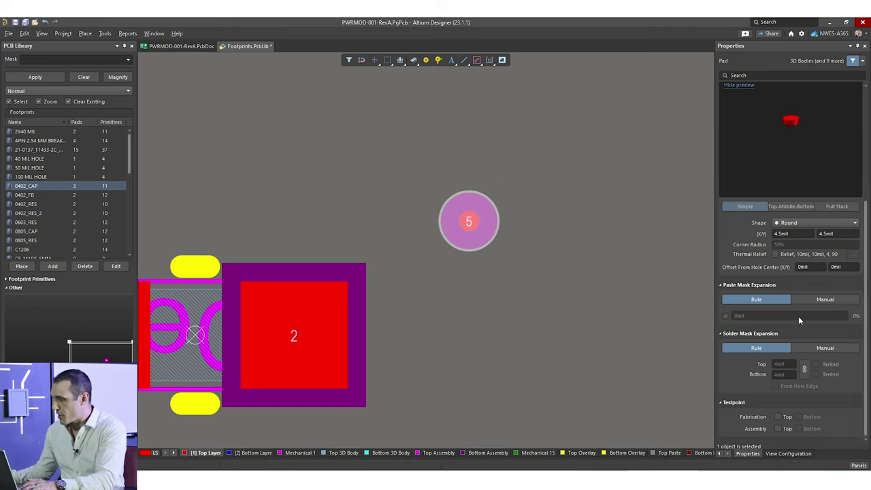
click(668, 453)
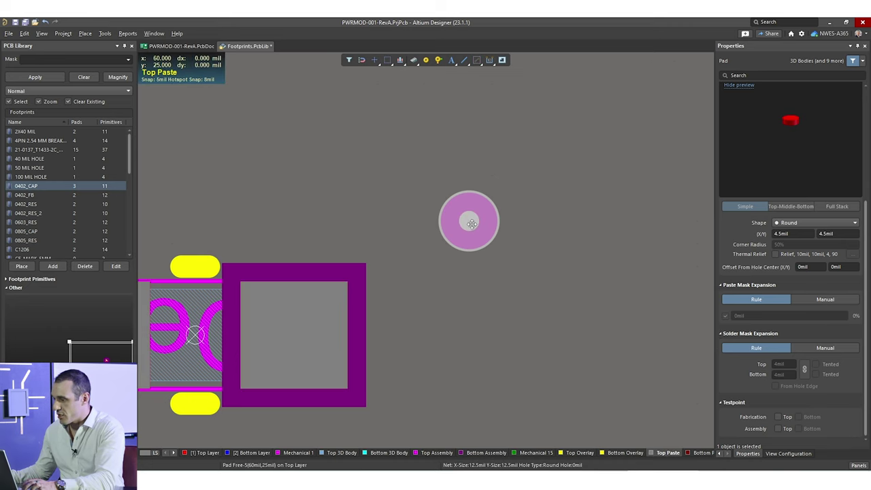
ctrl+scroll(468, 223, up, 3)
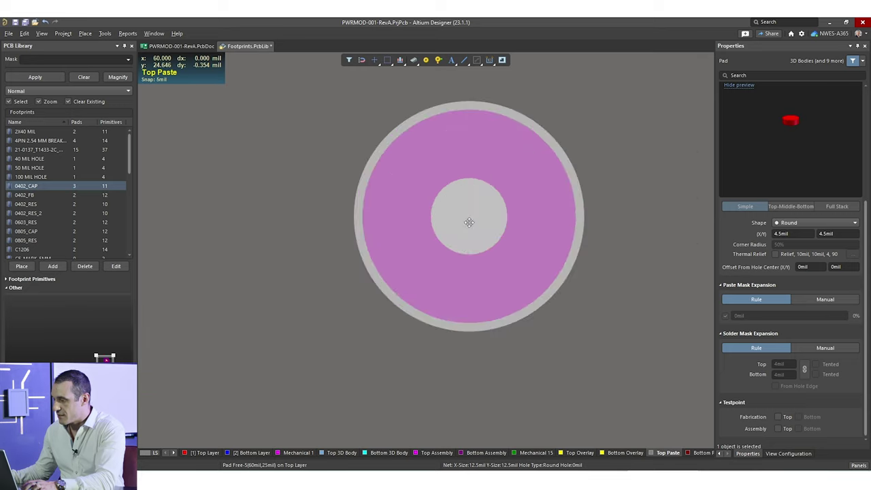
Examine the 4.5 mil round pad on Top Paste and on Top Layer in single-layer display.
key(shift+s)
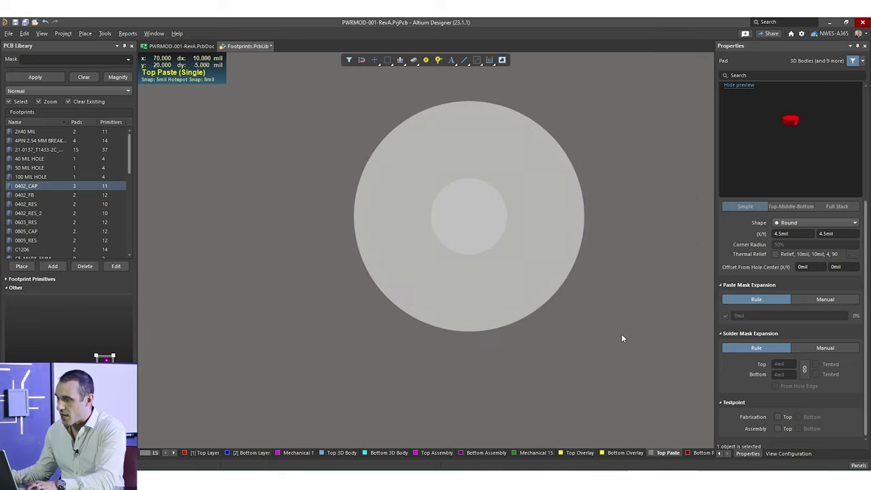
click(566, 358)
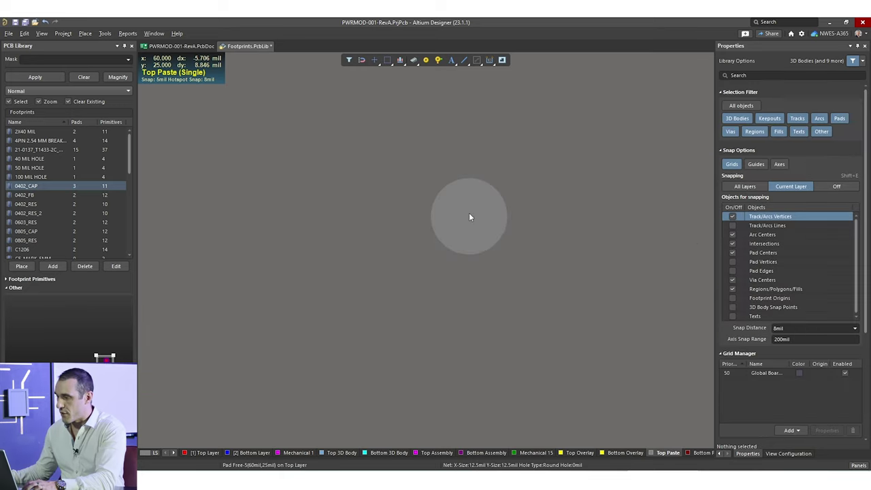
click(459, 221)
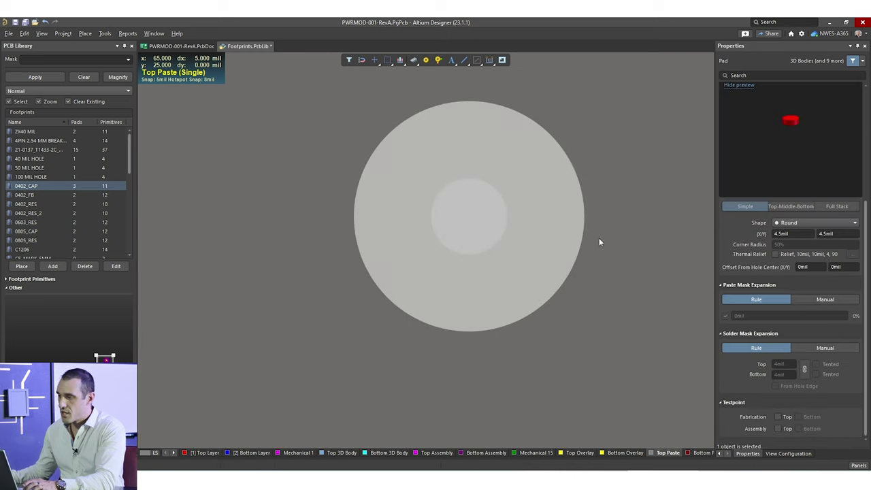
click(599, 242)
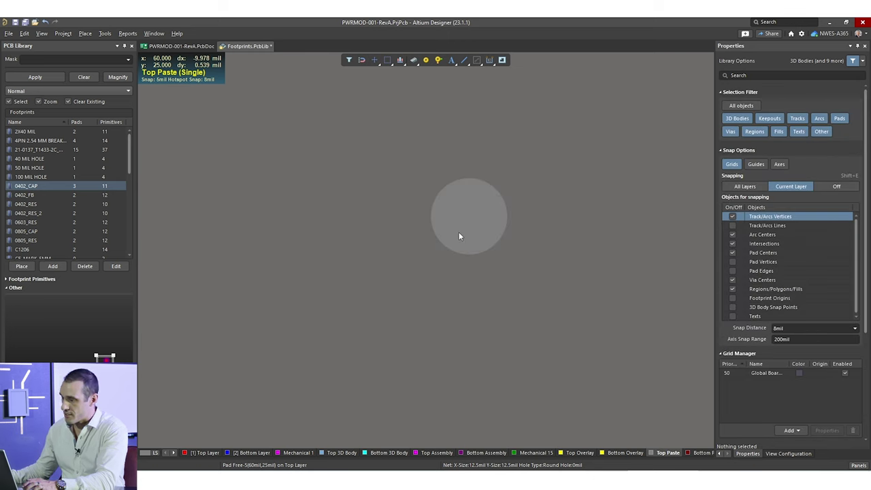
click(195, 454)
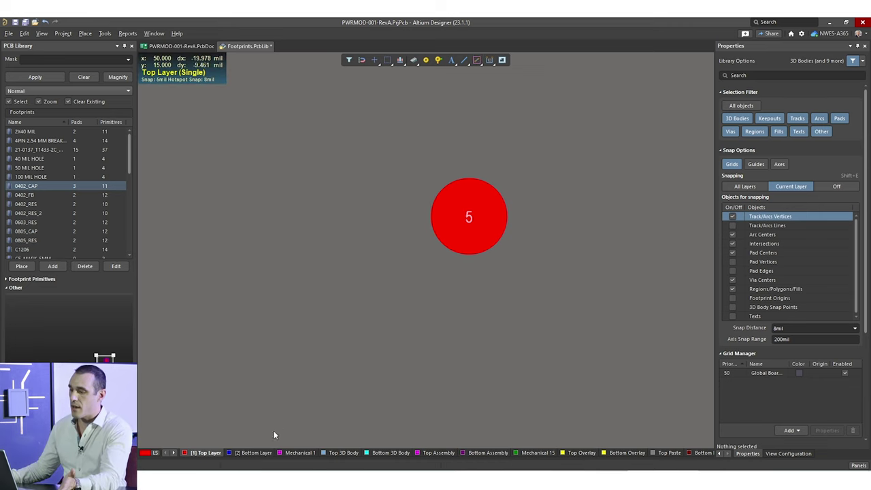
click(476, 216)
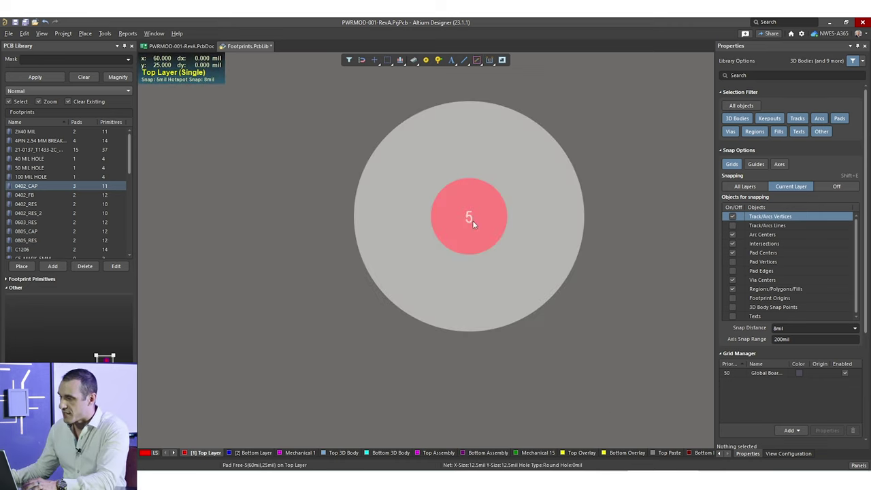
Examine the round pad's opening on Top Solder, then return to Top Layer with all layers displayed.
click(174, 453)
click(175, 453)
click(594, 454)
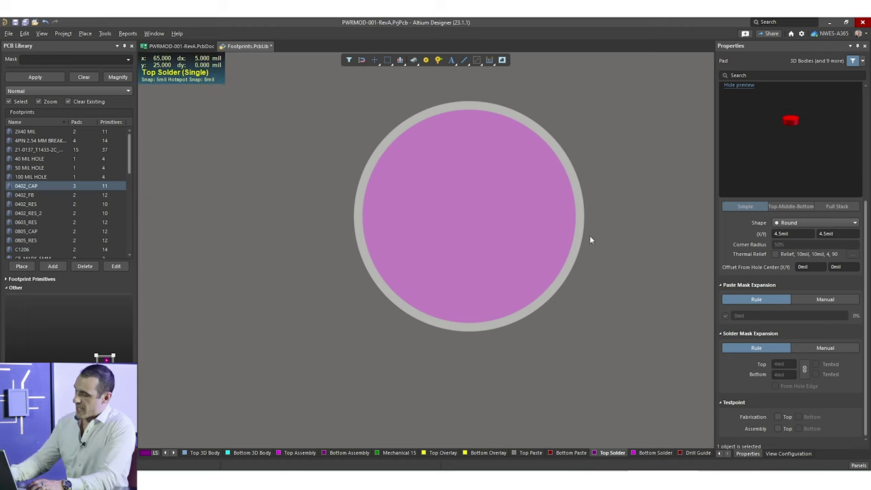
key(KP_Multiply)
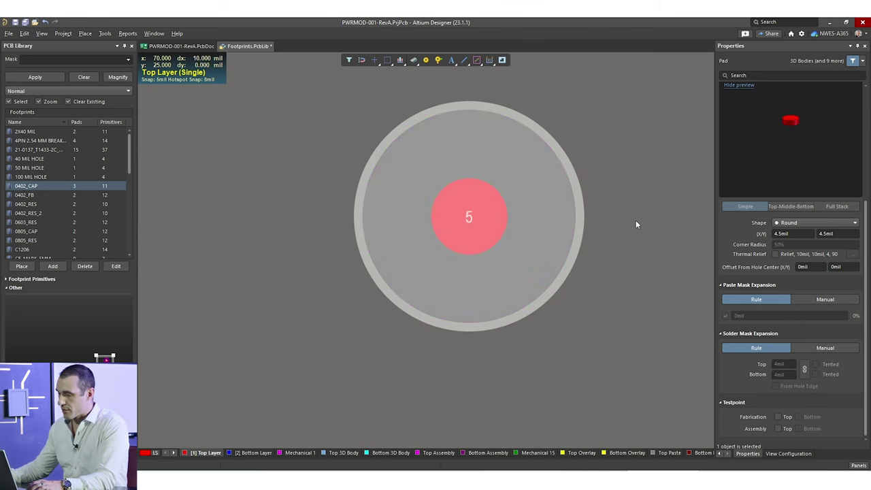
click(639, 219)
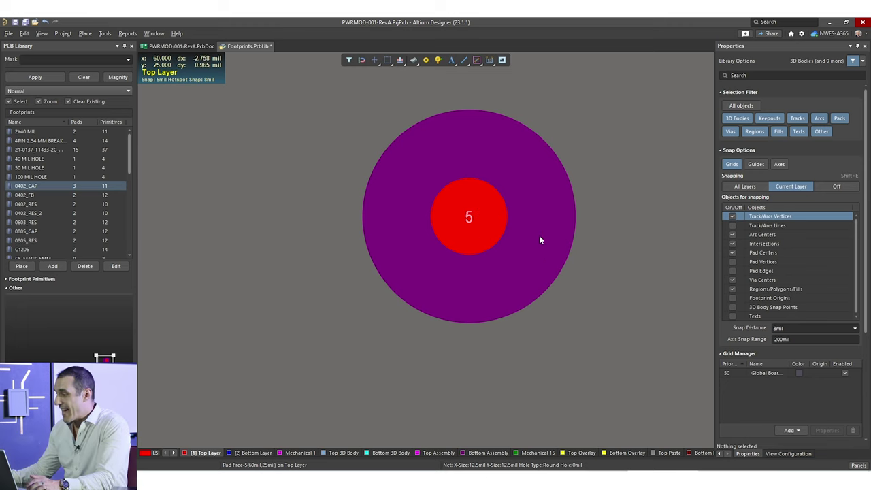
Try a manual solder mask expansion of 0 mil on the round pad, then return it to the rule.
drag(663, 121, 362, 396)
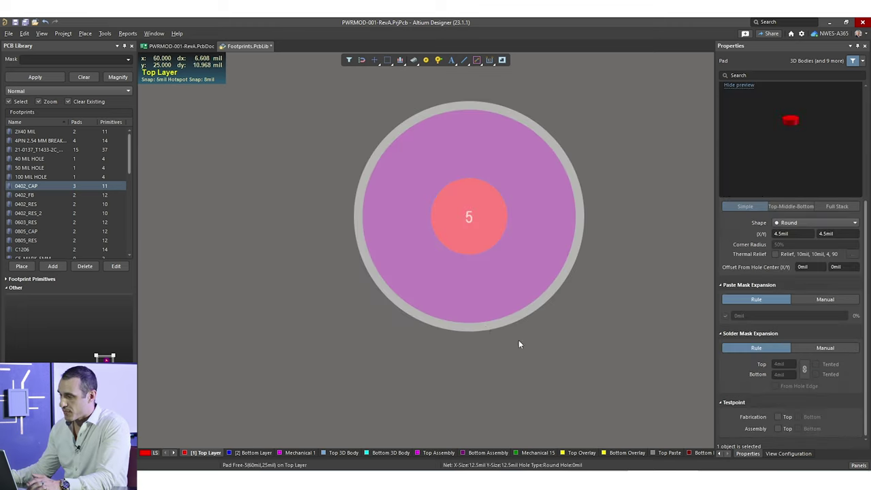
click(842, 351)
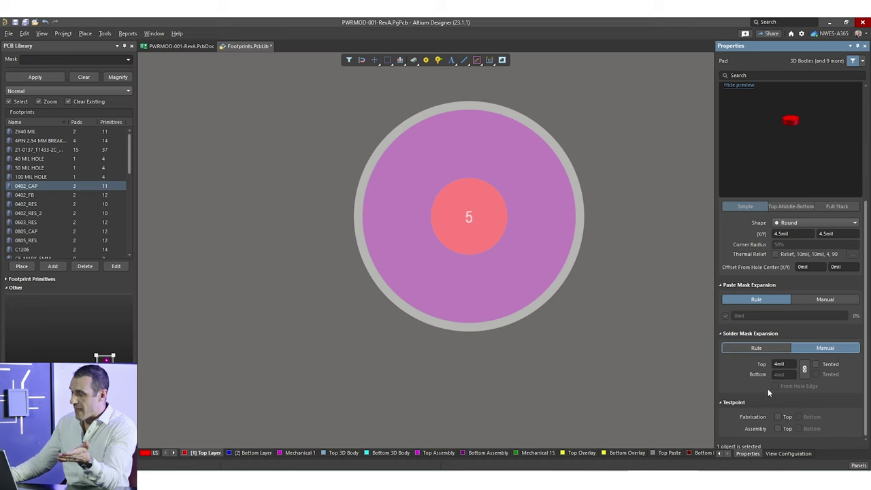
click(780, 365)
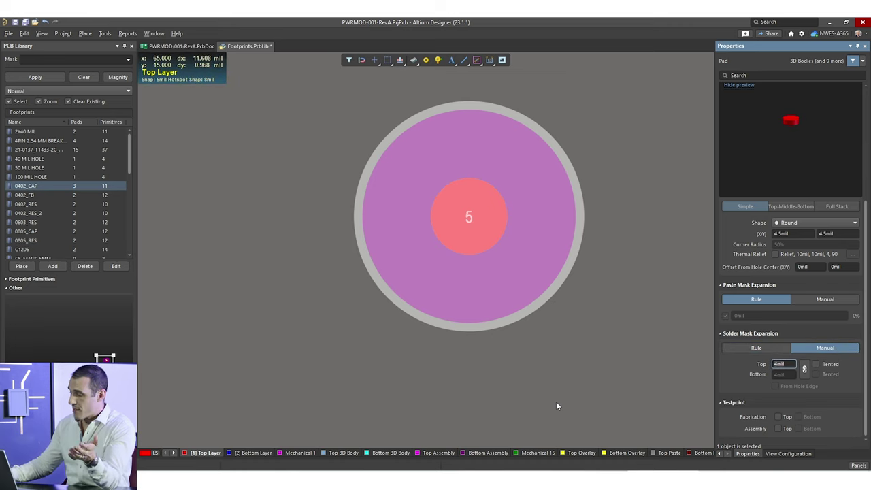
text(0)
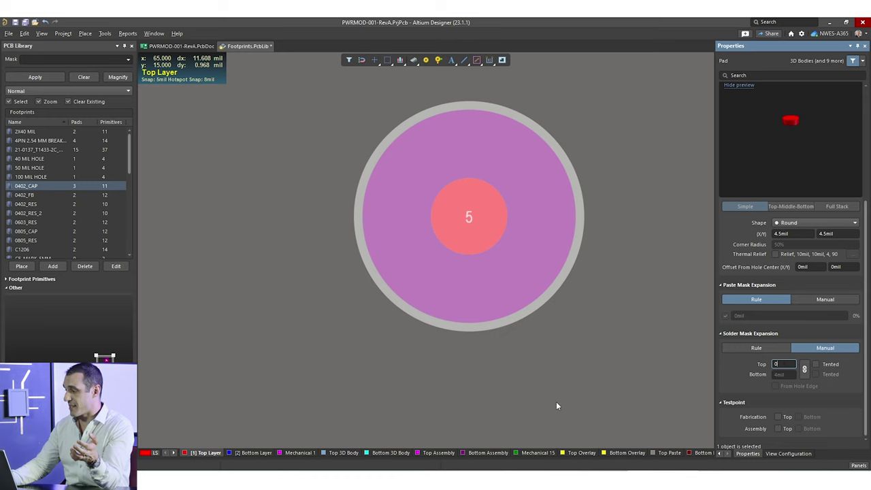
key(Return)
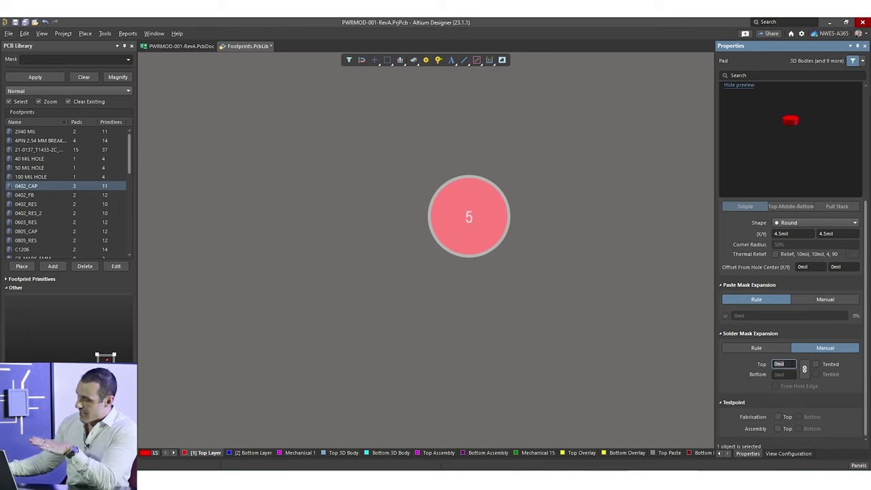
click(772, 352)
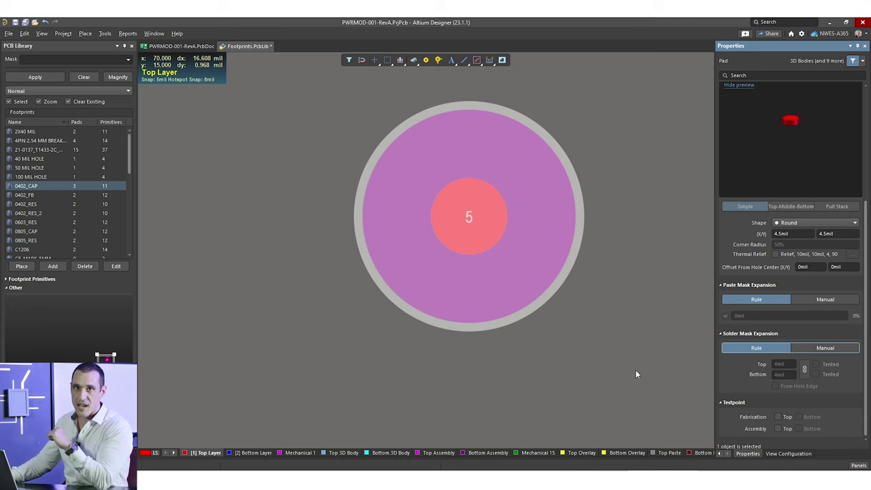
Set the solder mask expansion of the round pad to a manual -2 mil.
click(816, 348)
click(783, 365)
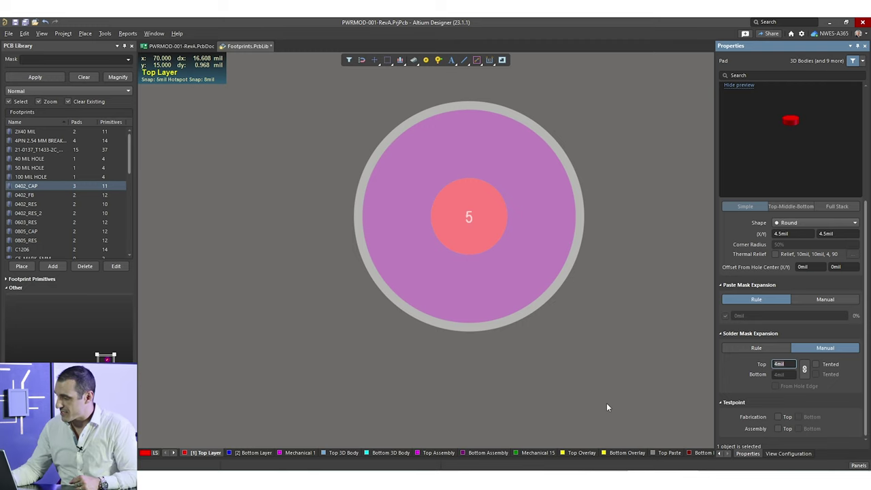
text(-2)
key(Return)
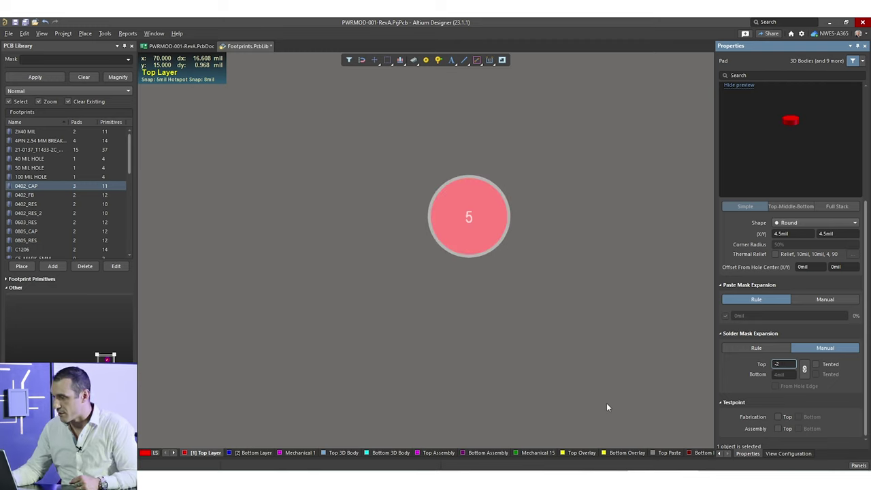
click(629, 407)
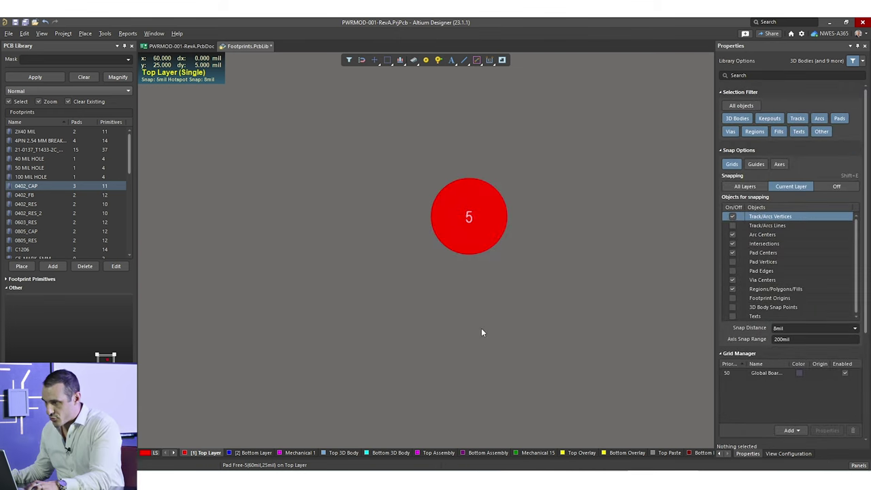
View the round pad's solder mask opening up close on Top Solder.
click(174, 453)
click(174, 453)
click(654, 453)
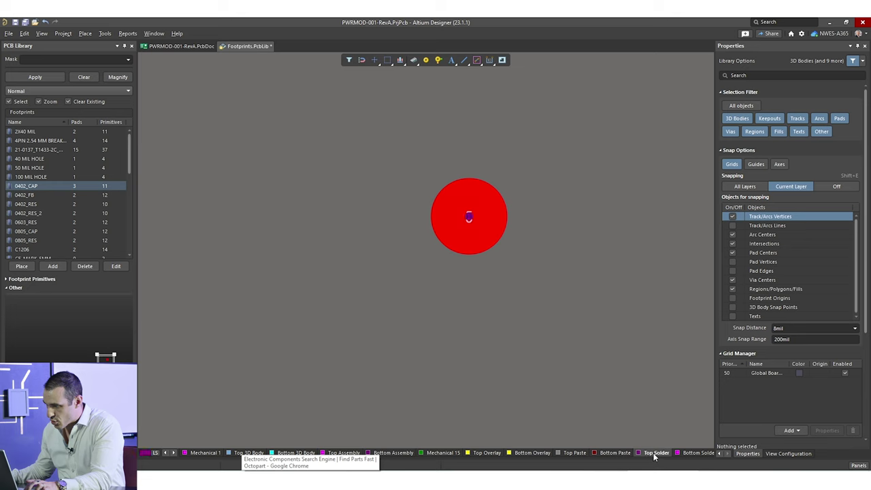
ctrl+scroll(497, 224, up, 5)
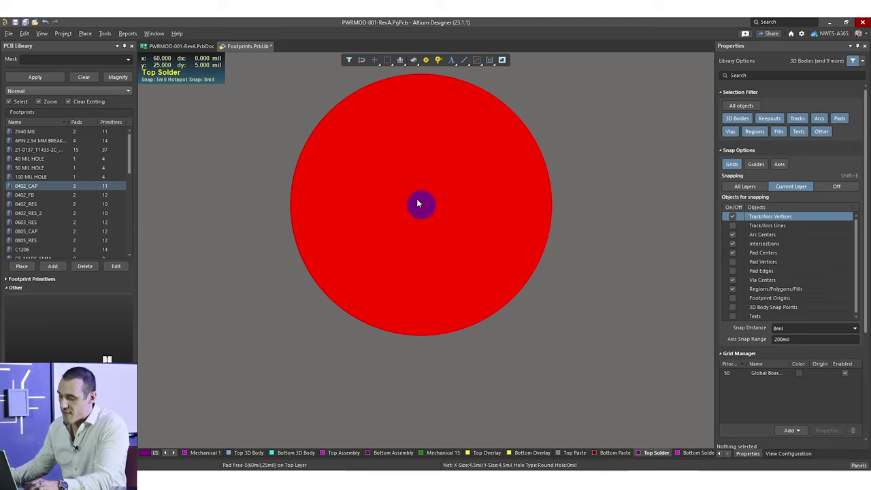
ctrl+scroll(664, 205, down, 1)
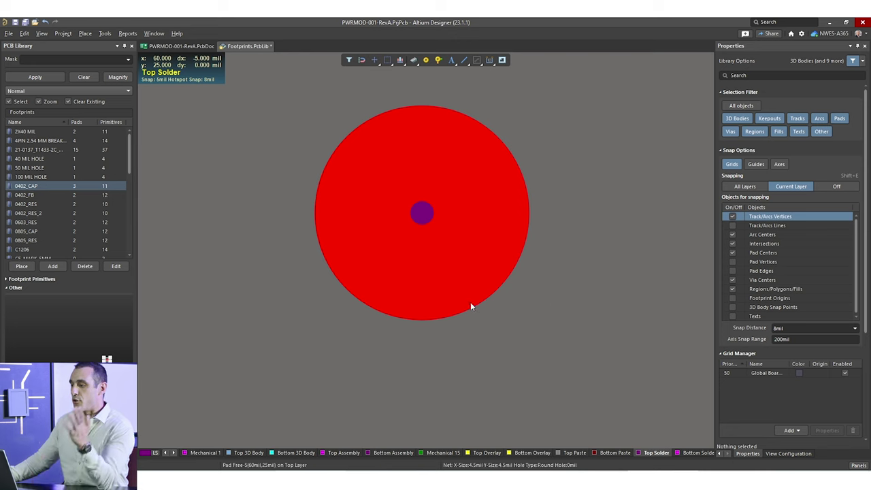
Set the solder mask expansion of the round pad to a manual -1 mil and view it deselected.
click(455, 212)
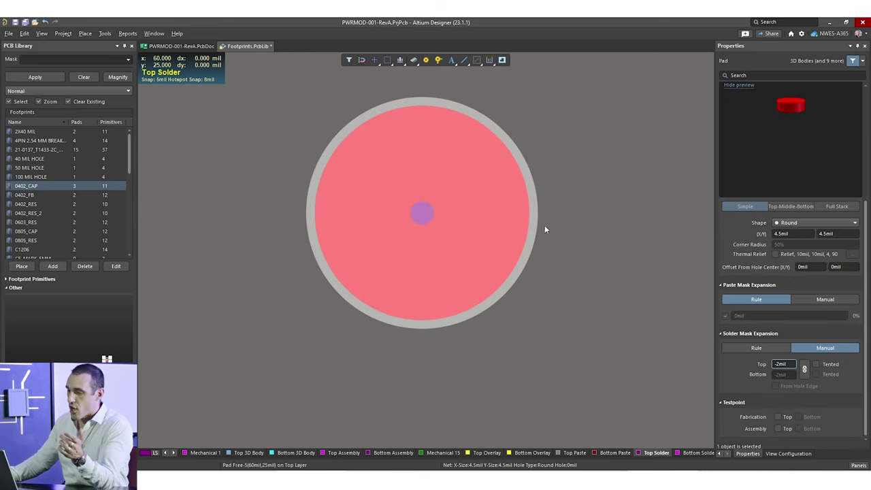
click(837, 346)
click(783, 364)
text(-1)
key(Return)
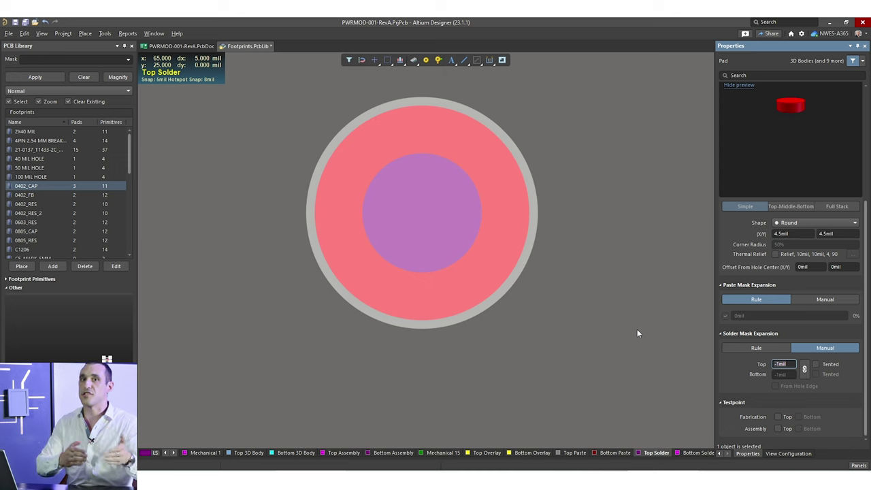
click(625, 292)
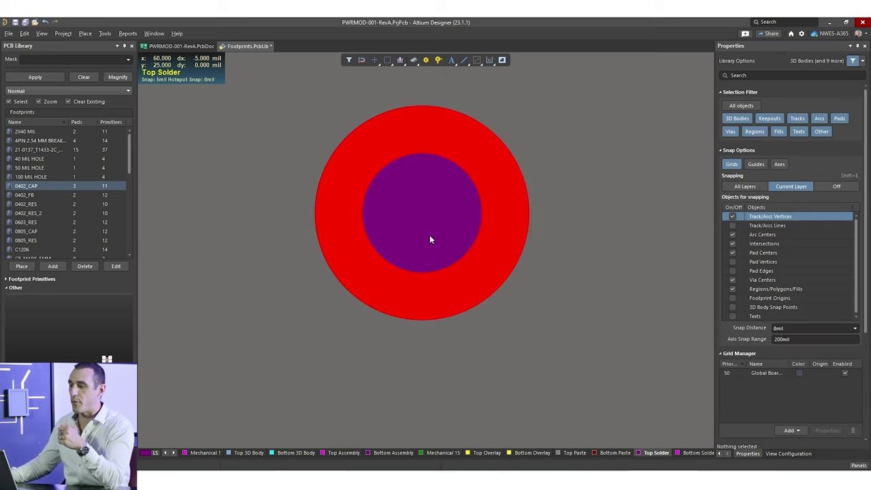
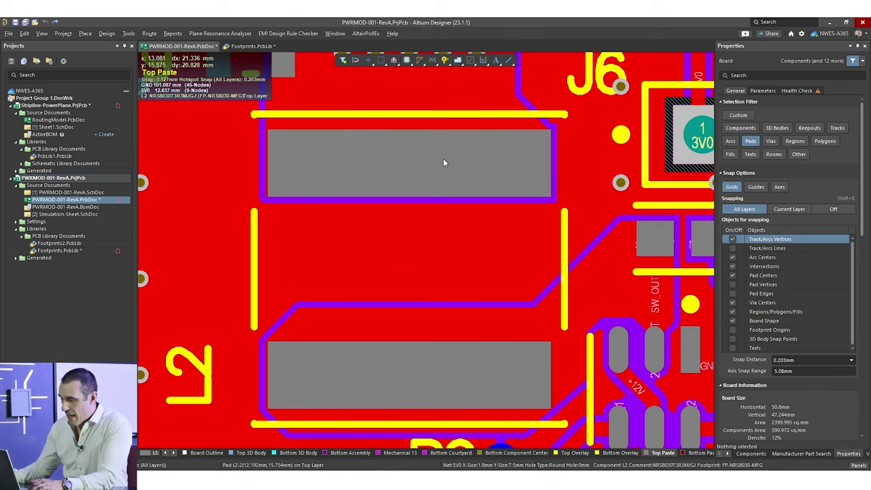
Try a manual paste mask expansion of -0.1 mm on pad 2 of inductor L2 in the board layout.
click(443, 160)
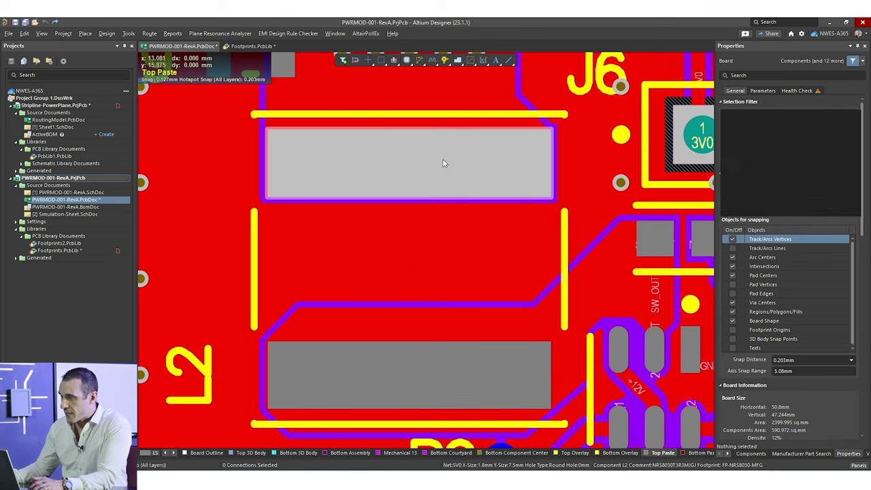
scroll(783, 348, down, 3)
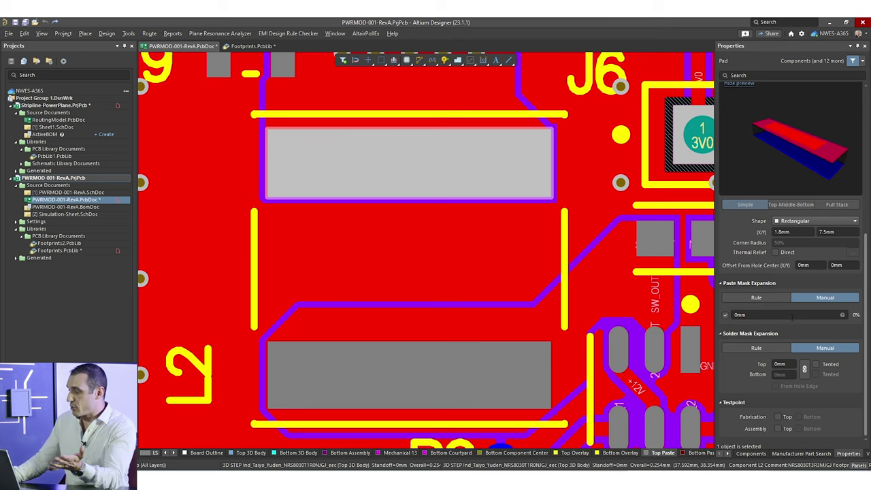
click(801, 314)
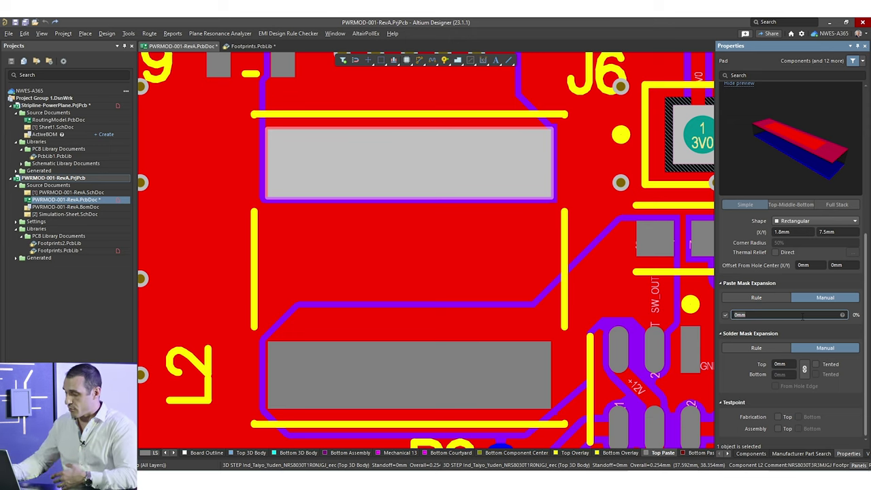
text(-0.1)
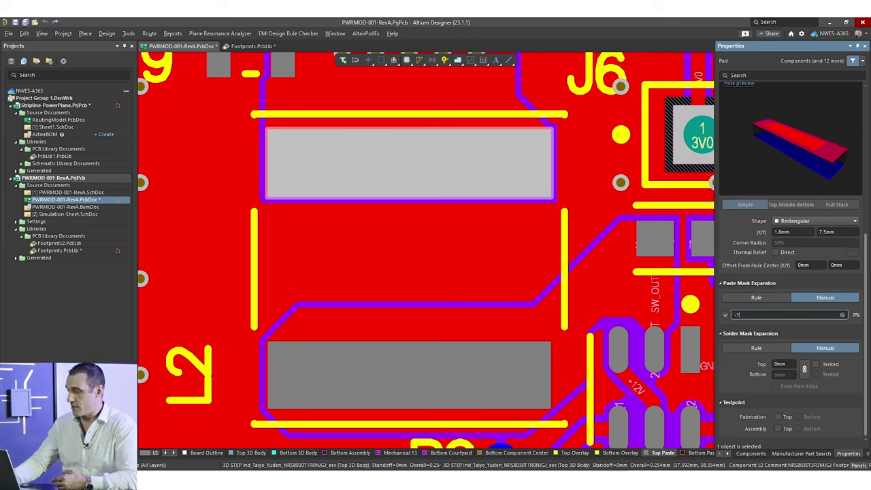
text(m)
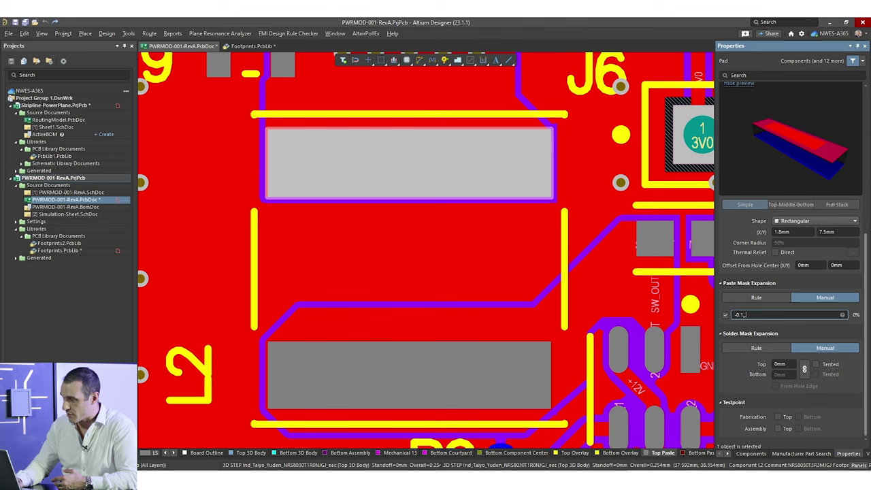
key(Return)
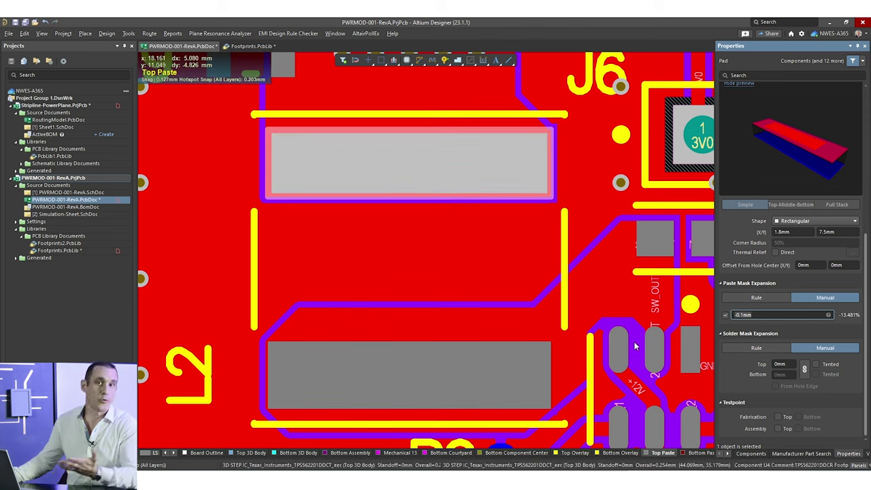
click(552, 173)
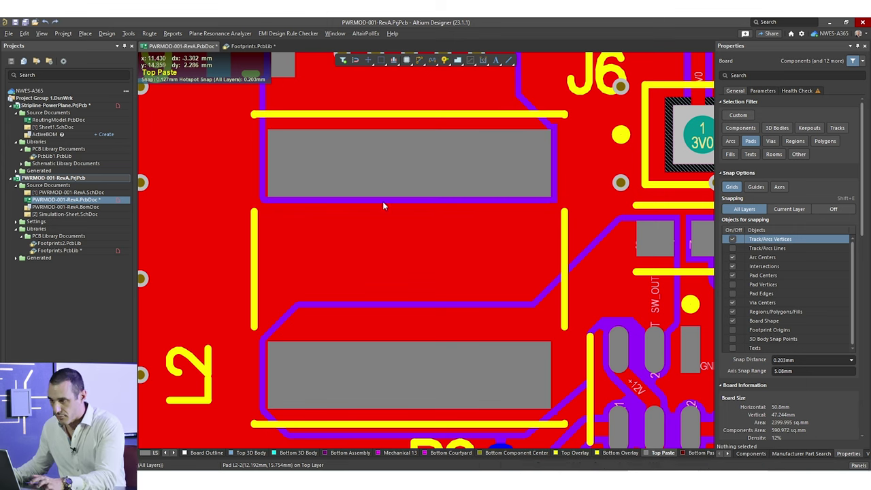
Switch both the paste mask and the solder mask expansion of pad 2 of L2 to Rule.
click(447, 166)
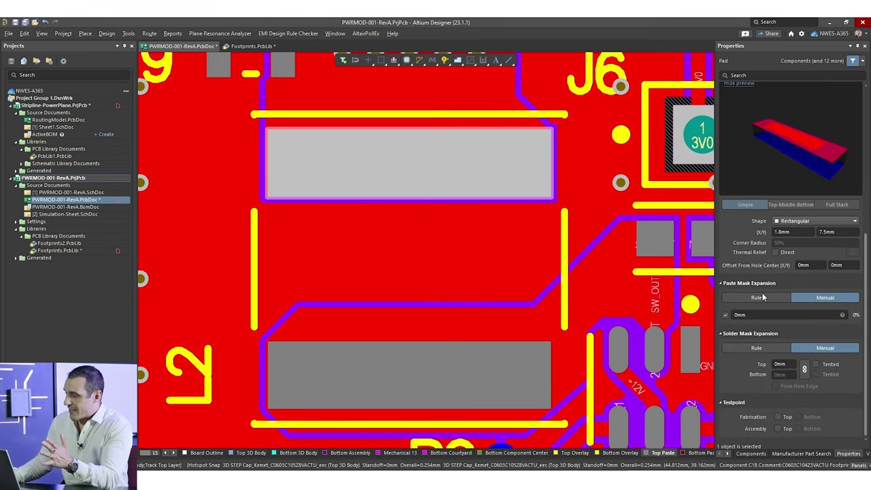
click(765, 304)
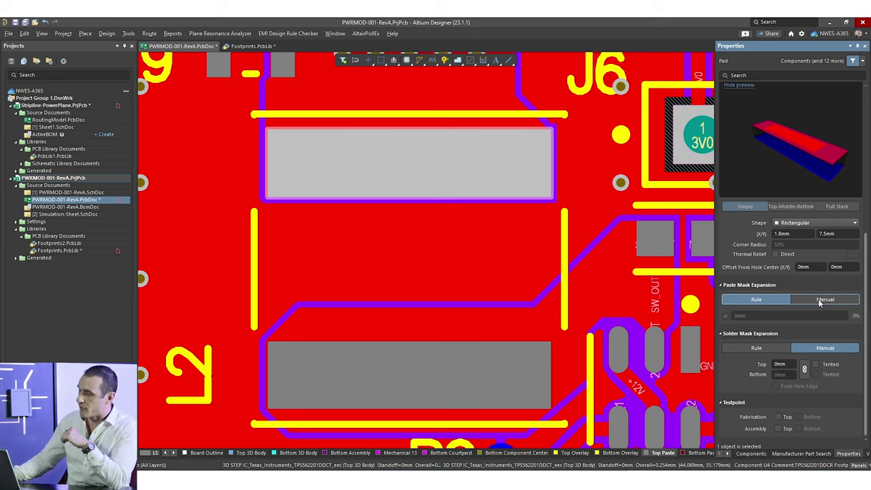
click(772, 352)
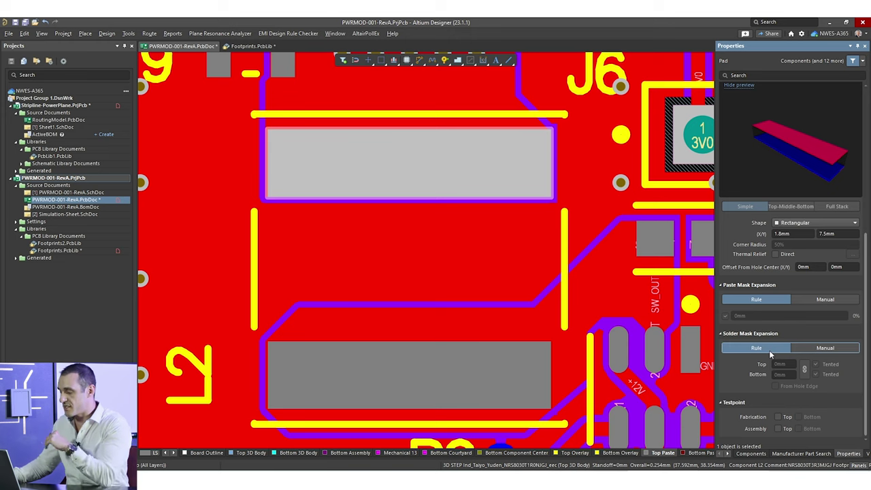
Try manual solder mask expansion on pad 2 of L2, return it to Rule and deselect the pad.
click(828, 348)
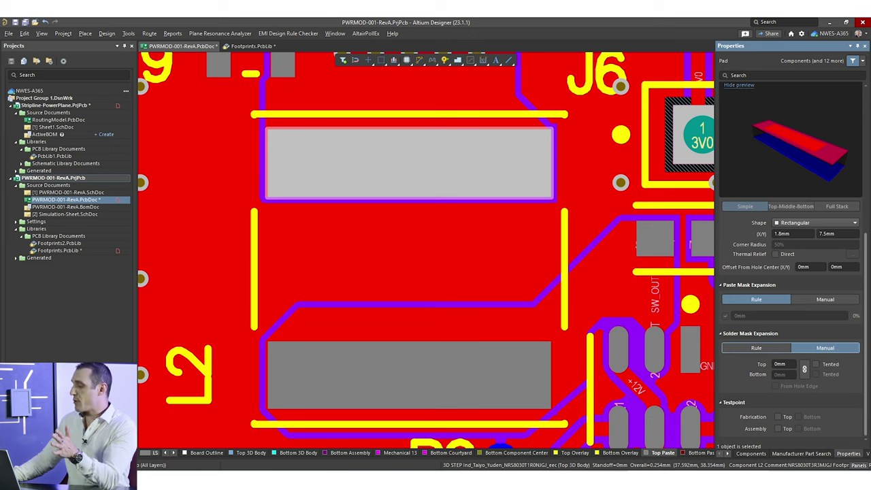
click(794, 368)
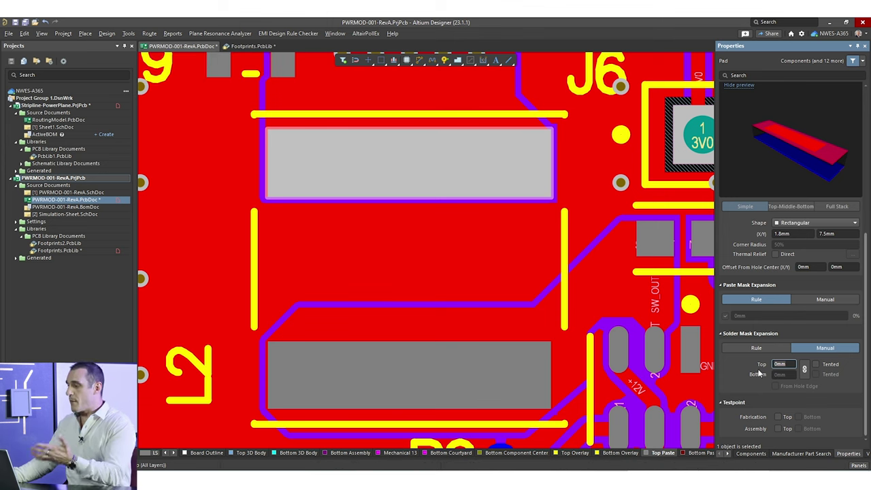
click(756, 347)
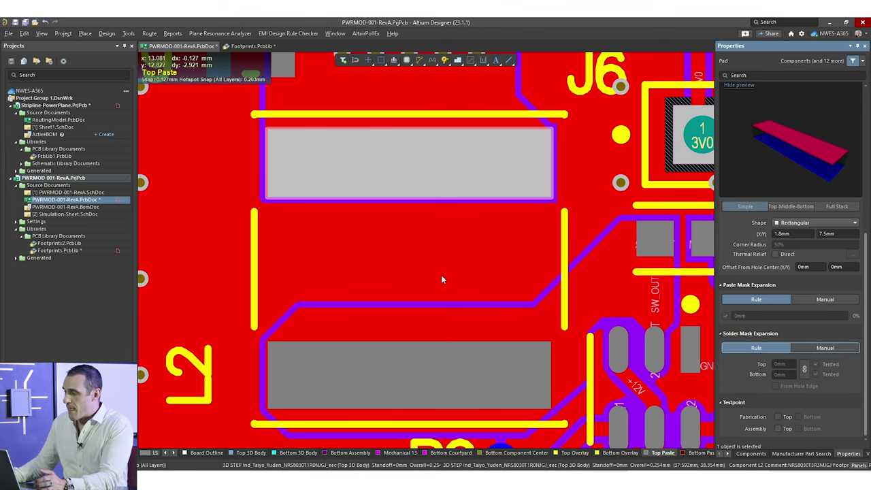
click(373, 250)
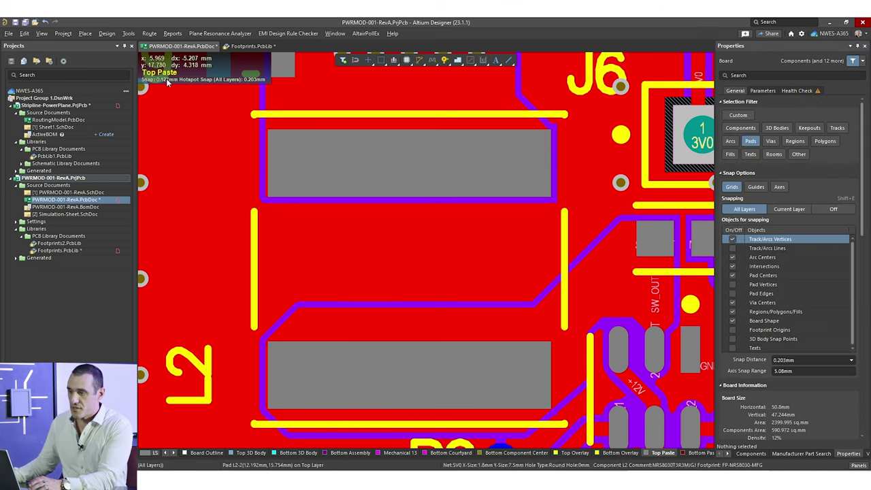
Open the board's design rules and review the solder mask and paste mask expansion rules under Mask.
click(107, 33)
click(131, 69)
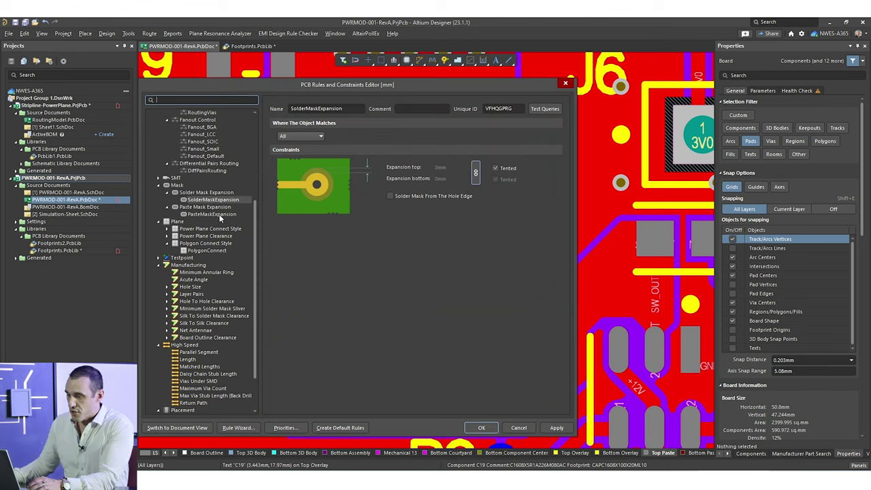
click(176, 185)
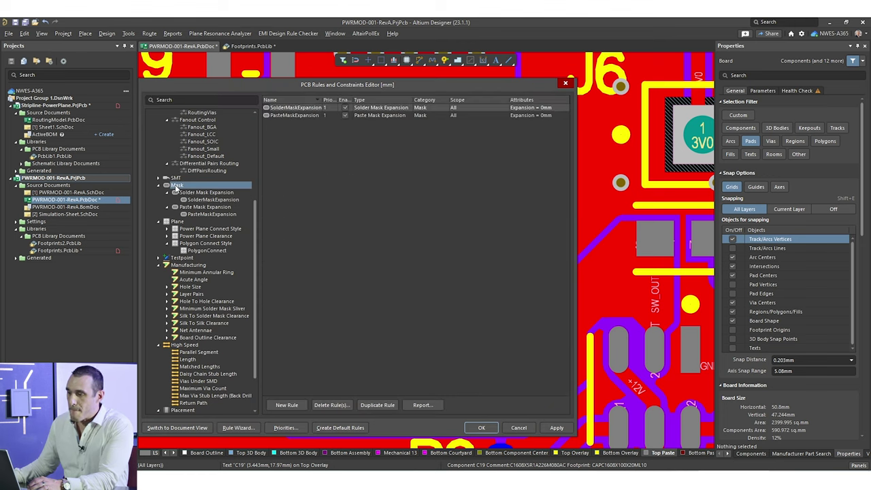
click(209, 200)
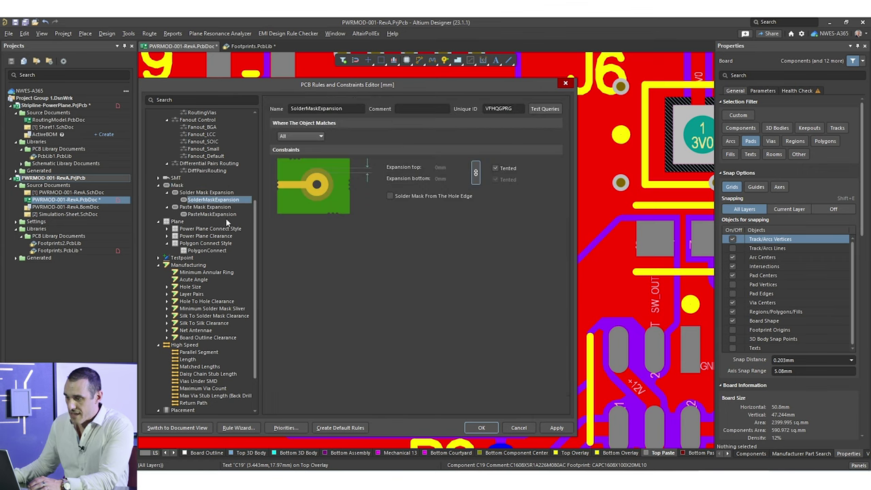
click(225, 215)
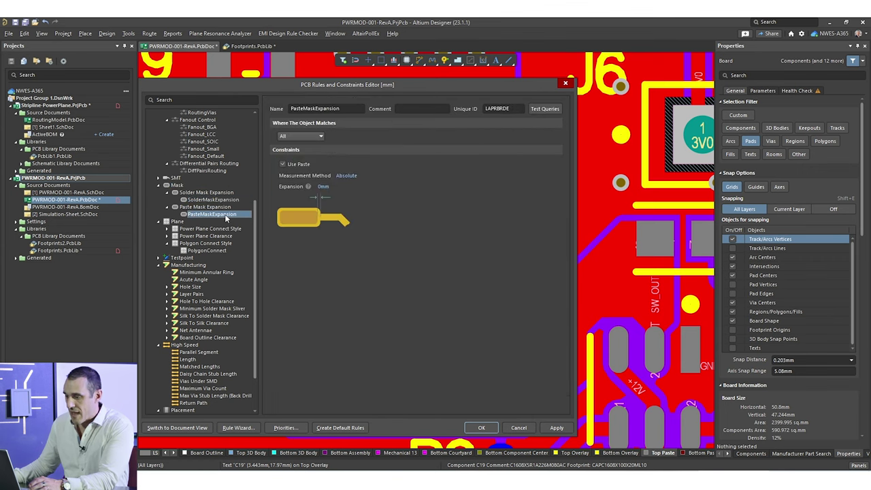
click(221, 200)
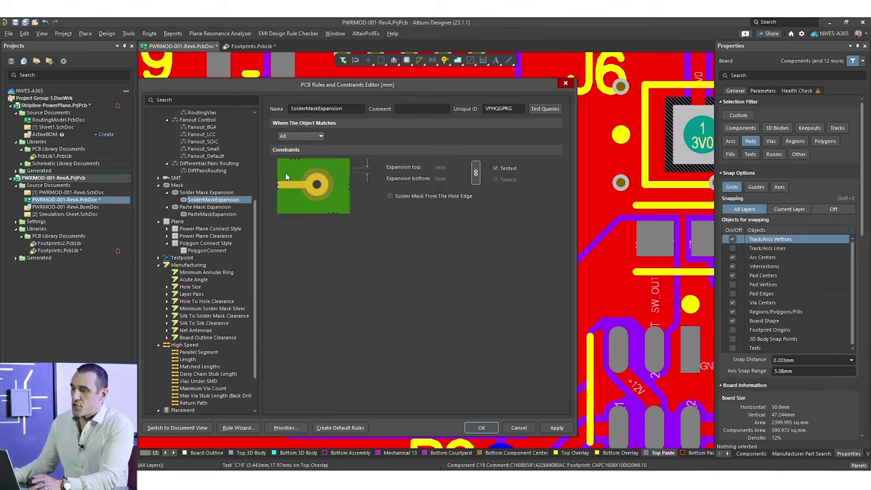
Add a second solder mask expansion rule and scope the original SolderMaskExpansion rule to the footprint FP-SMA-J-P-H-ST-EM1-MFG.
right_click(223, 201)
click(250, 219)
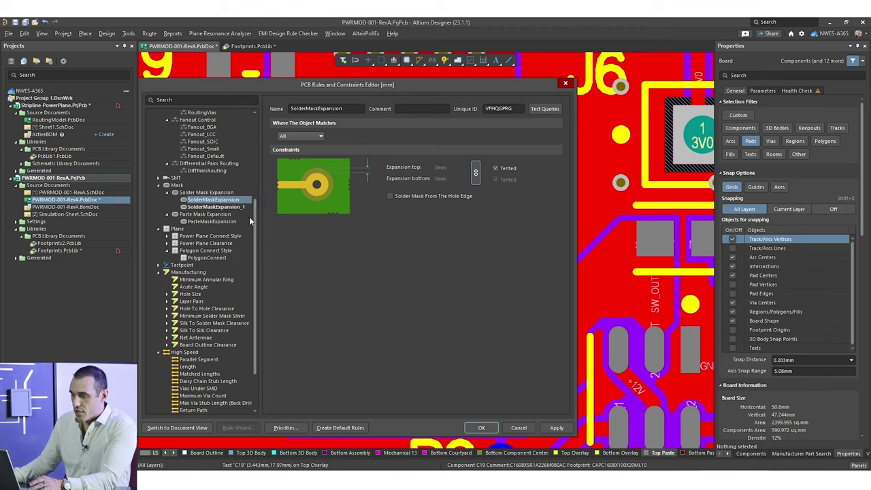
click(305, 136)
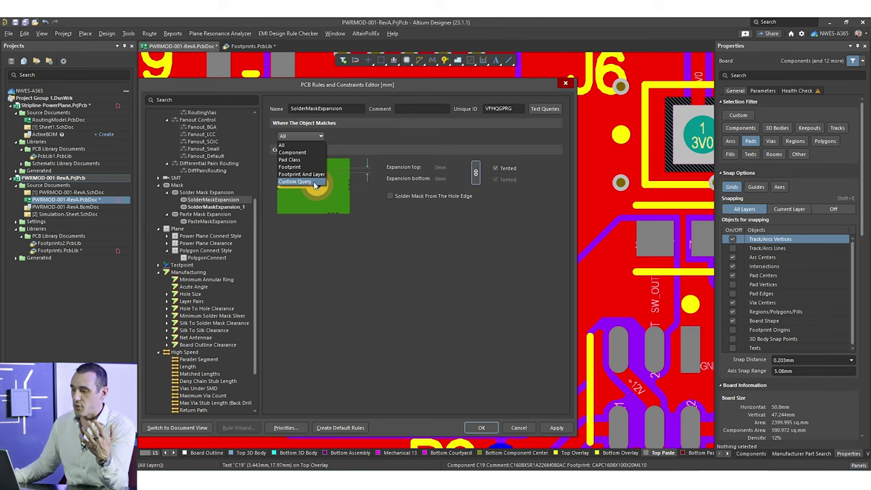
click(293, 167)
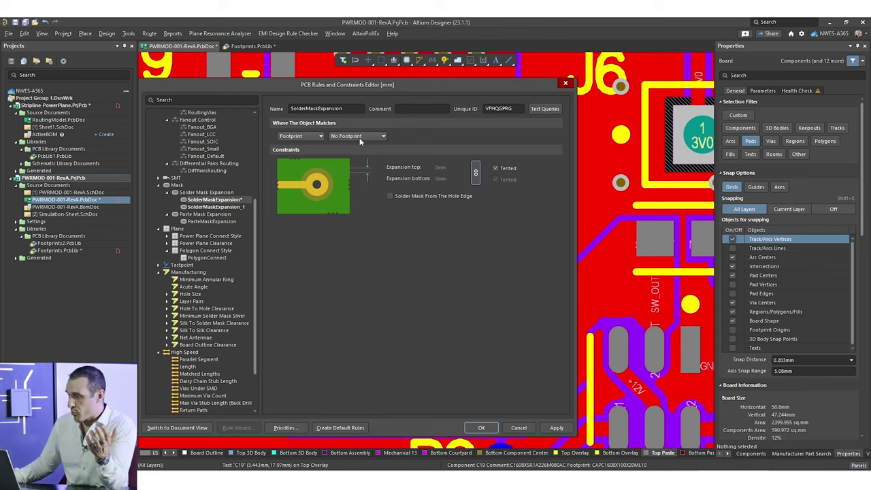
click(373, 137)
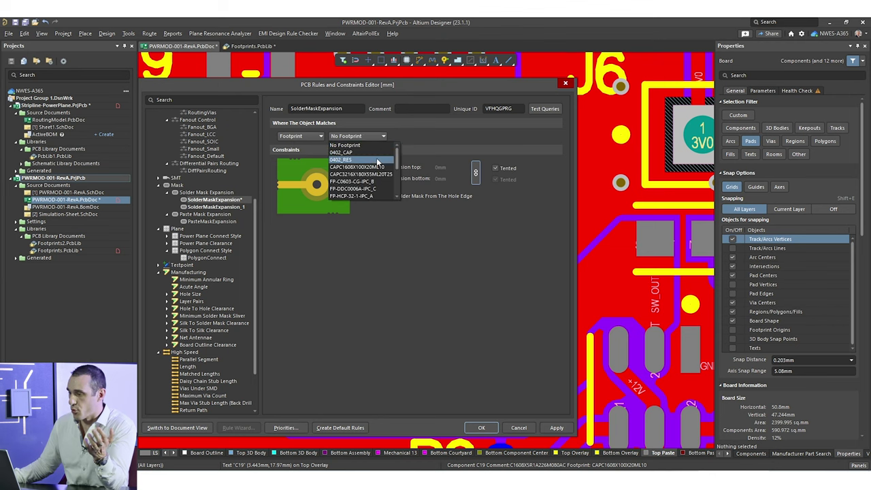
scroll(375, 165, down, 2)
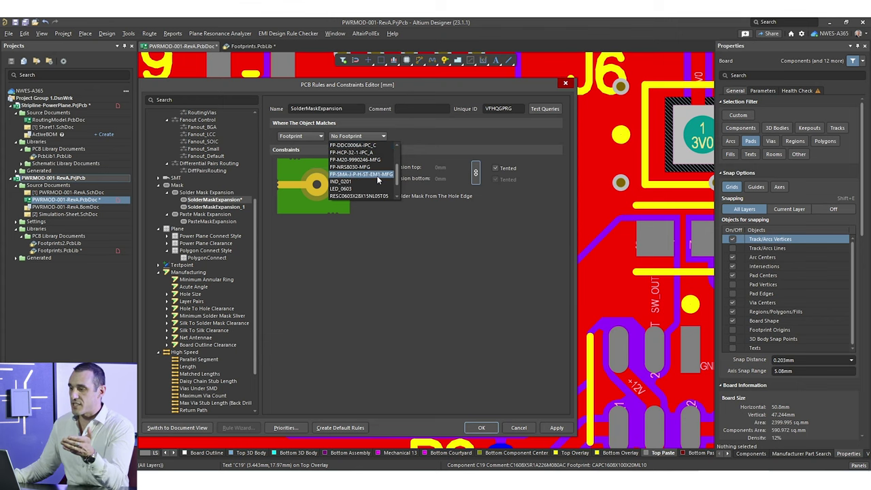
click(370, 174)
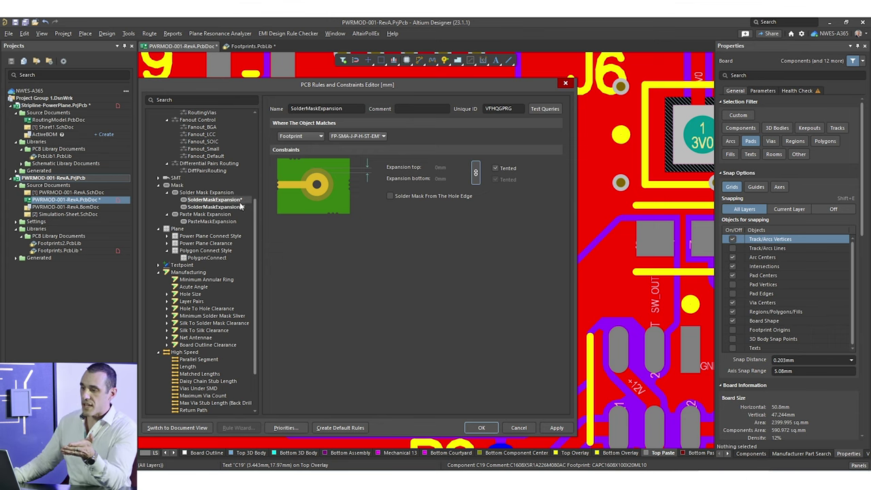
Turn off tenting in the SolderMaskExpansion rule, set its top expansion to 1 mm and accept the rule changes.
click(477, 174)
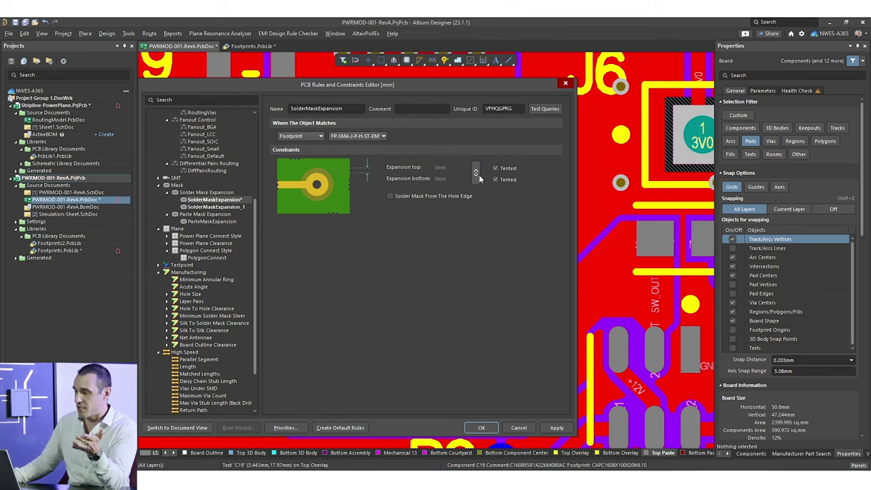
click(477, 173)
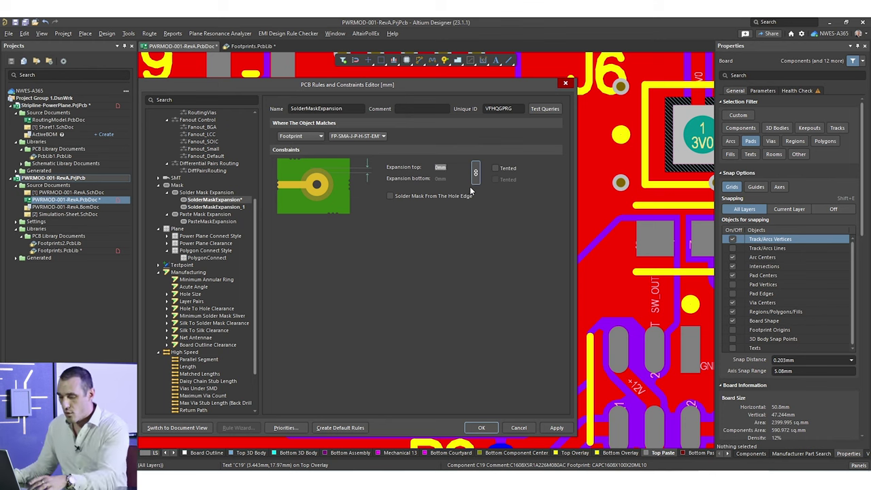
text(1)
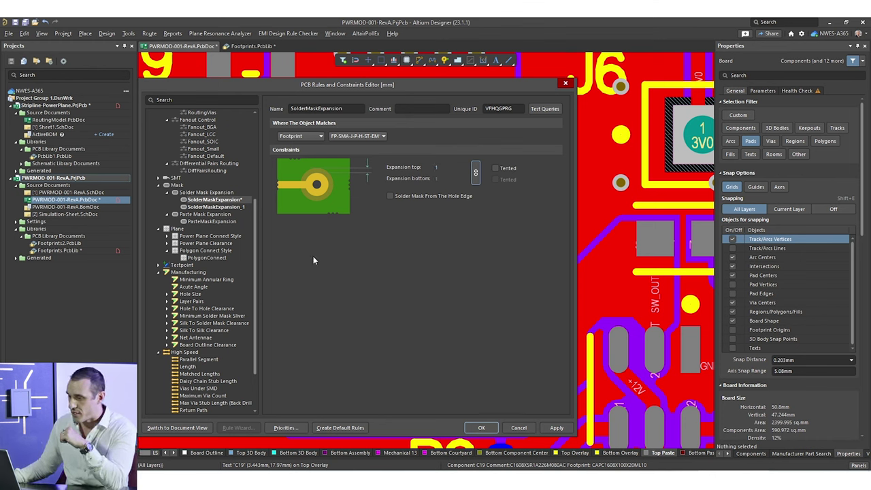
click(238, 207)
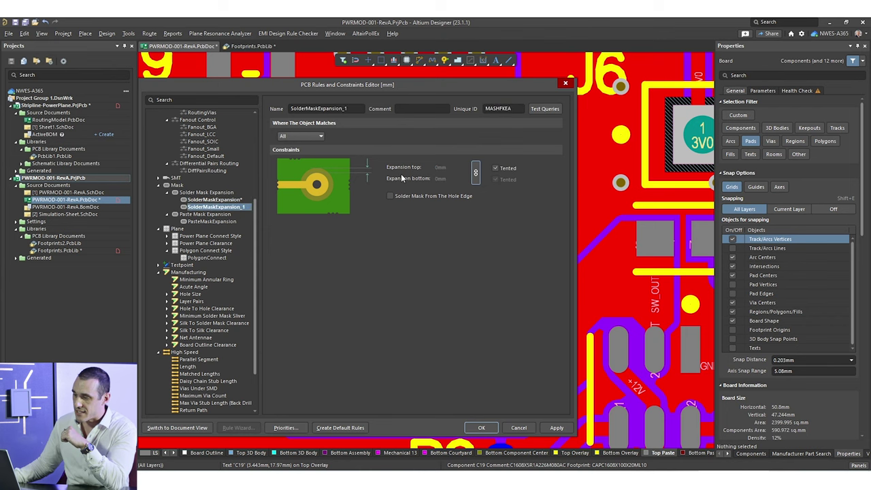
click(219, 199)
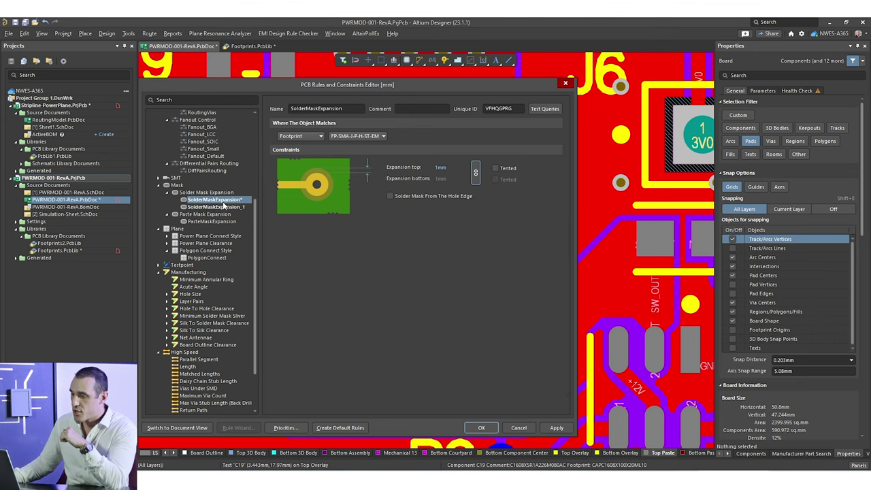
click(481, 428)
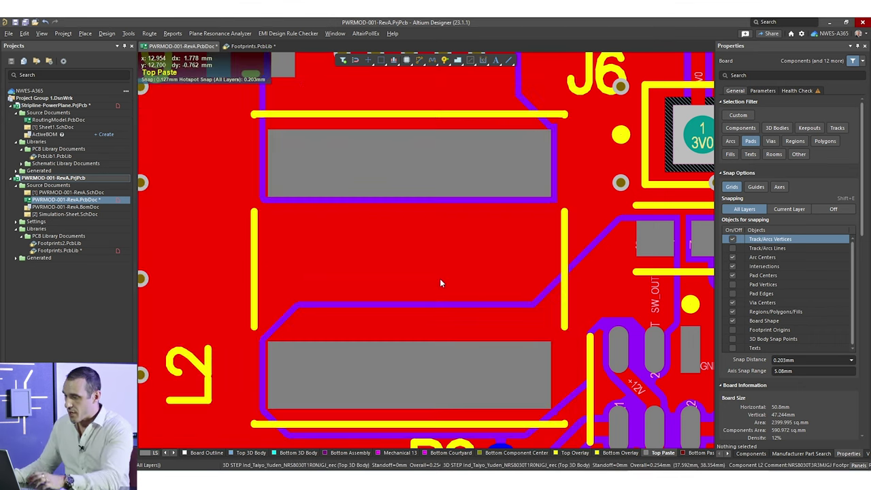
Switch the solder mask expansion of connector J1's center pad to Rule and deselect the pad.
ctrl+scroll(440, 279, down, 6)
ctrl+scroll(512, 111, up, 8)
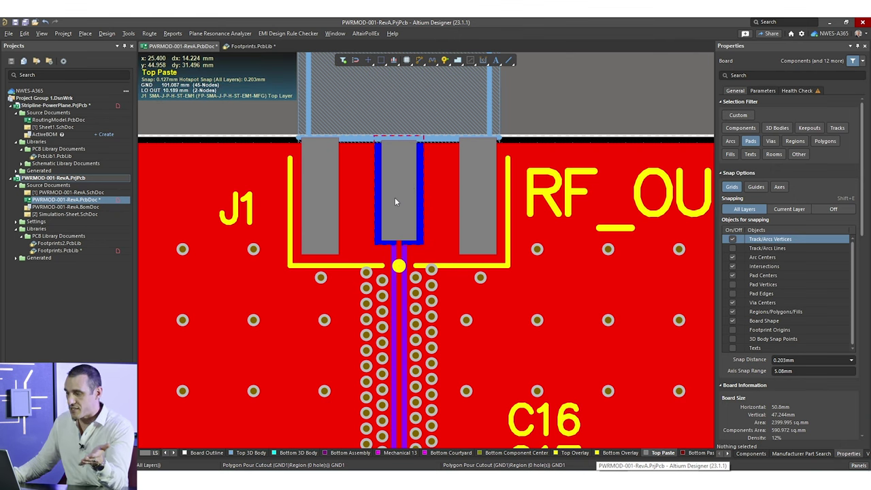
click(395, 198)
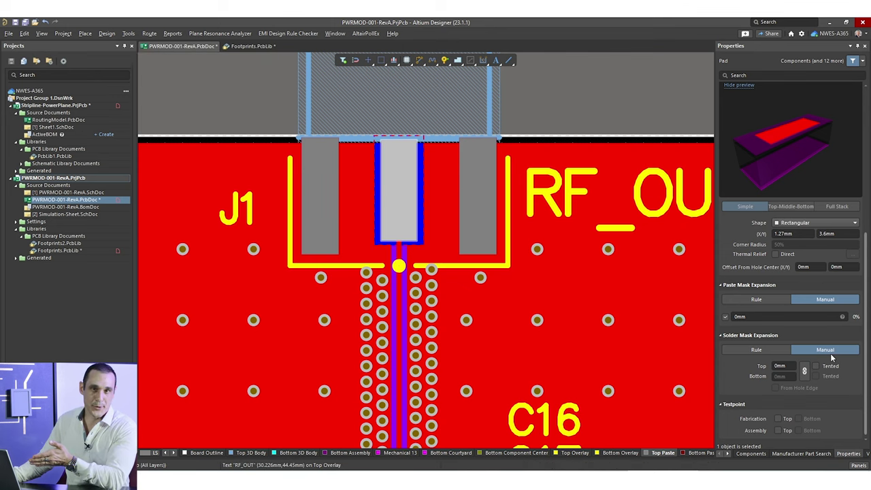
click(770, 350)
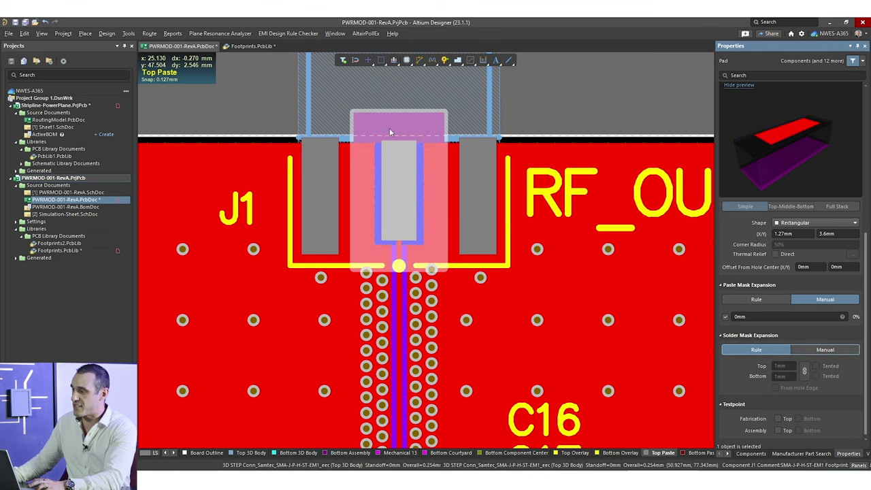
ctrl+scroll(394, 126, up, 3)
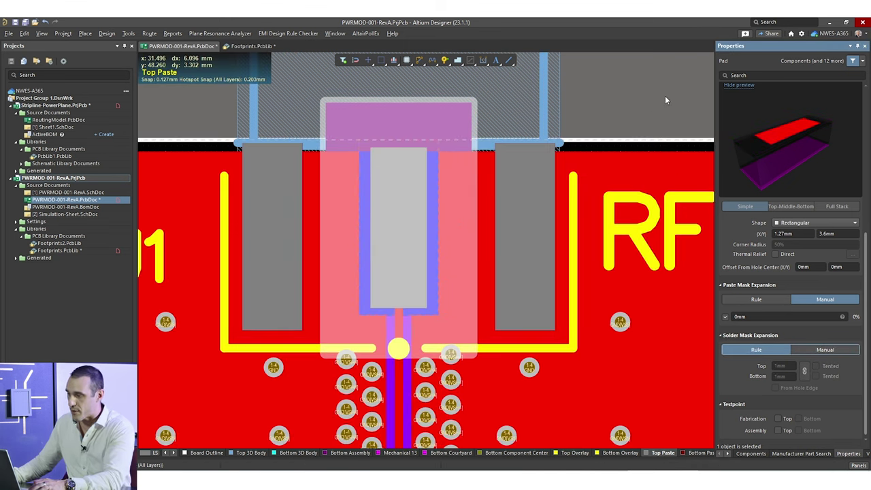
click(642, 91)
View the solder mask opening around J1's center pad up close in 3D.
ctrl+scroll(486, 207, down, 5)
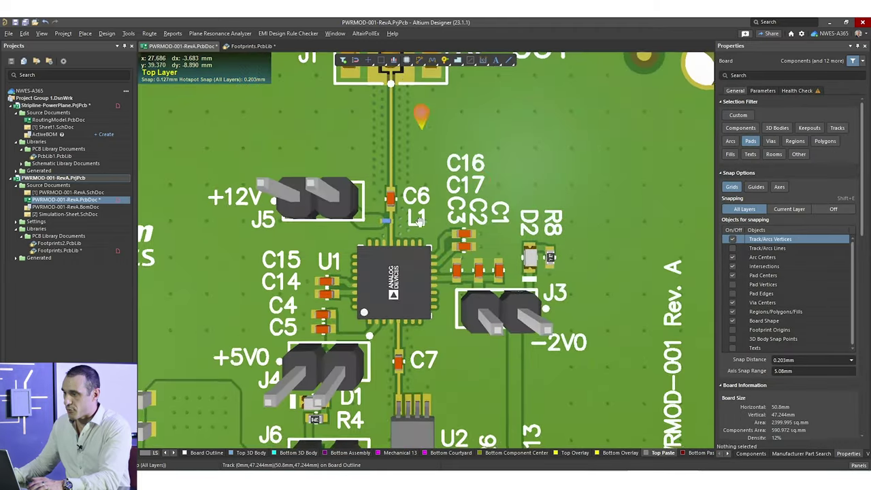
scroll(392, 209, up, 3)
ctrl+scroll(398, 216, up, 5)
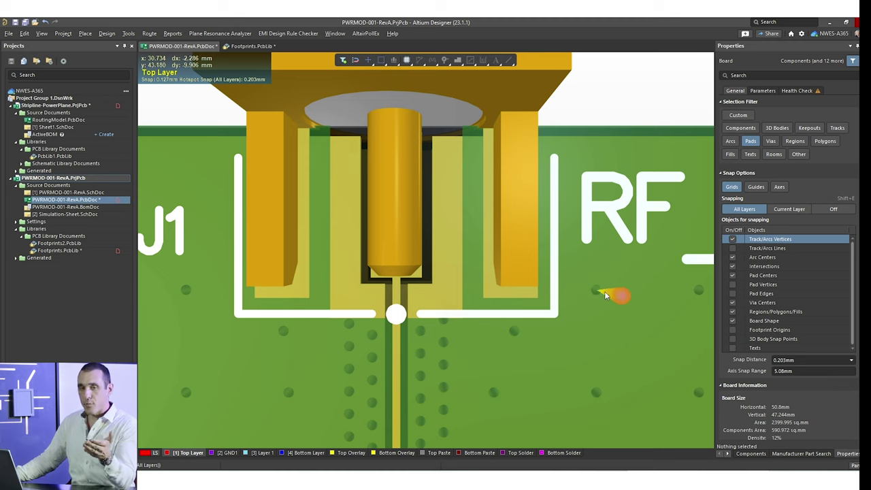
Return to the Footprints library and inspect the mask expansion settings of pad 2 in the 0402_CAP footprint.
click(252, 47)
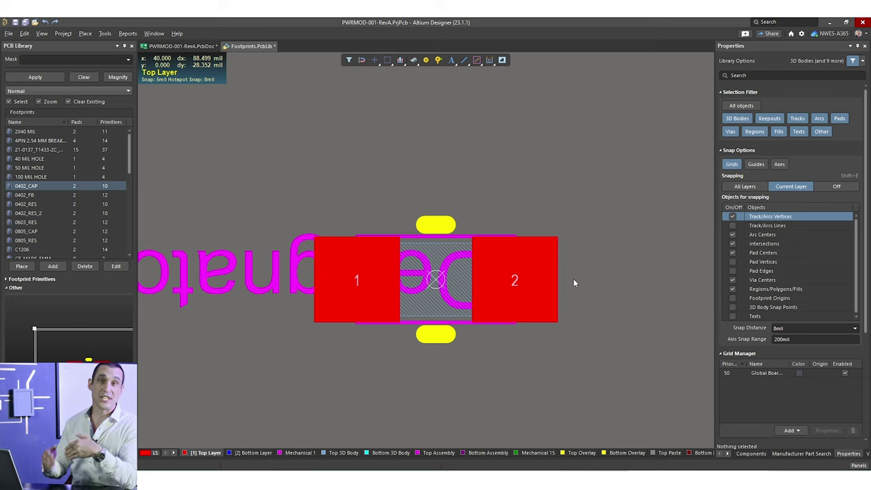
click(507, 269)
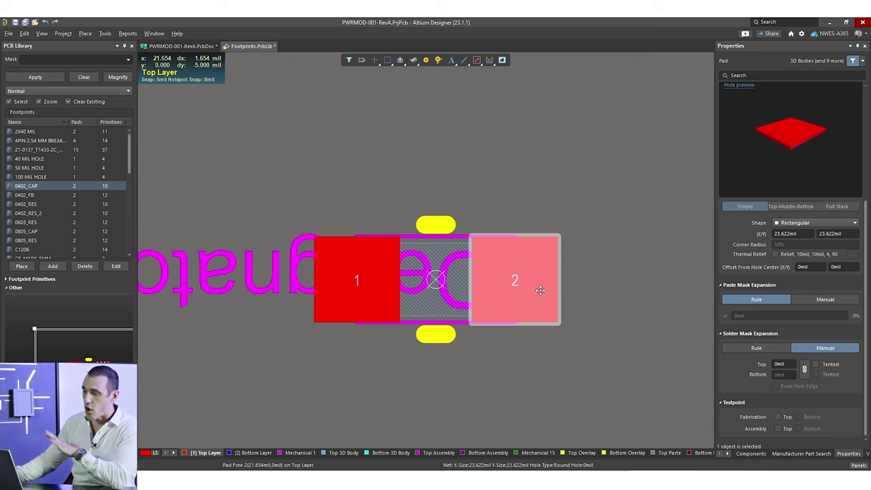
click(613, 272)
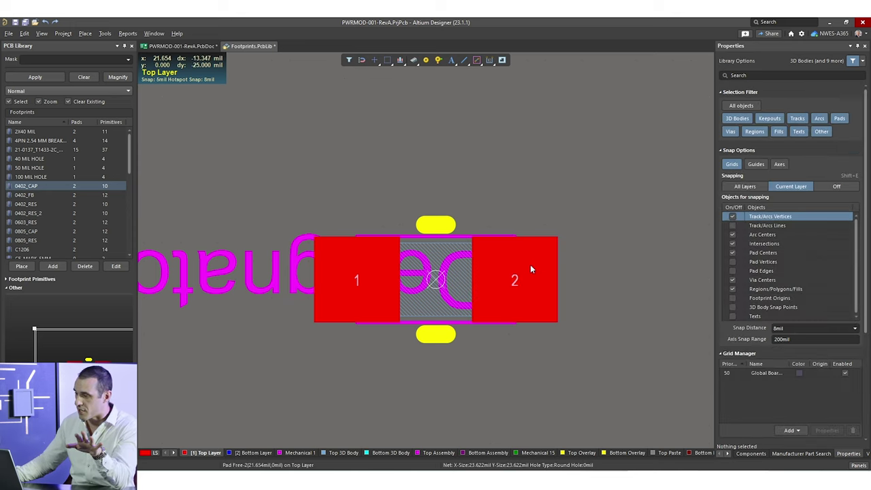
click(527, 266)
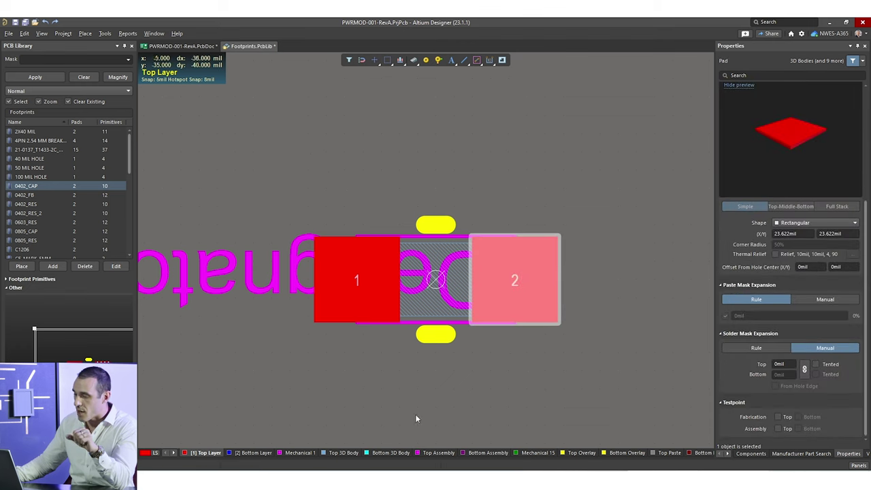
click(483, 430)
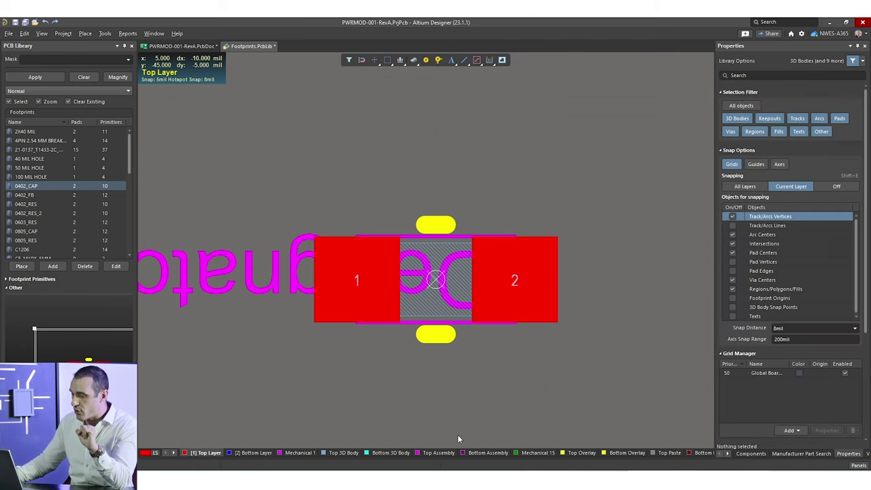
Compare the 0402_CAP pads on Top Paste and Top Layer, and open the 2X40 MIL footprint.
click(668, 452)
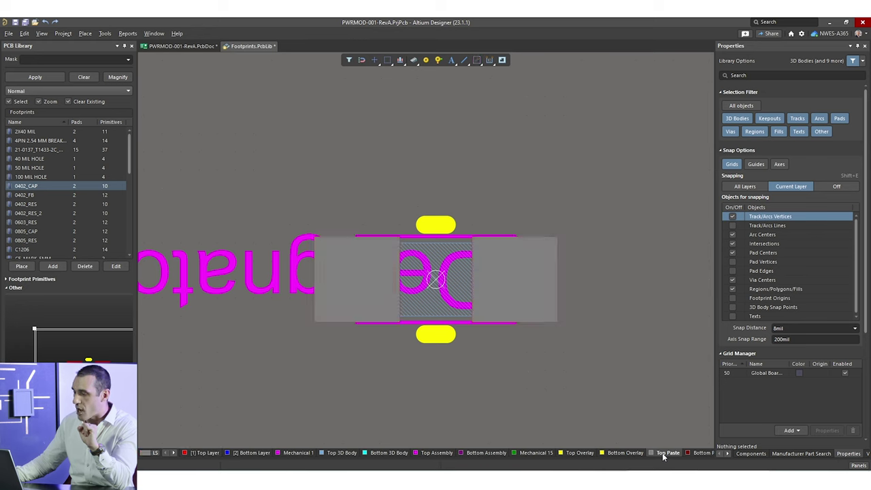
click(197, 453)
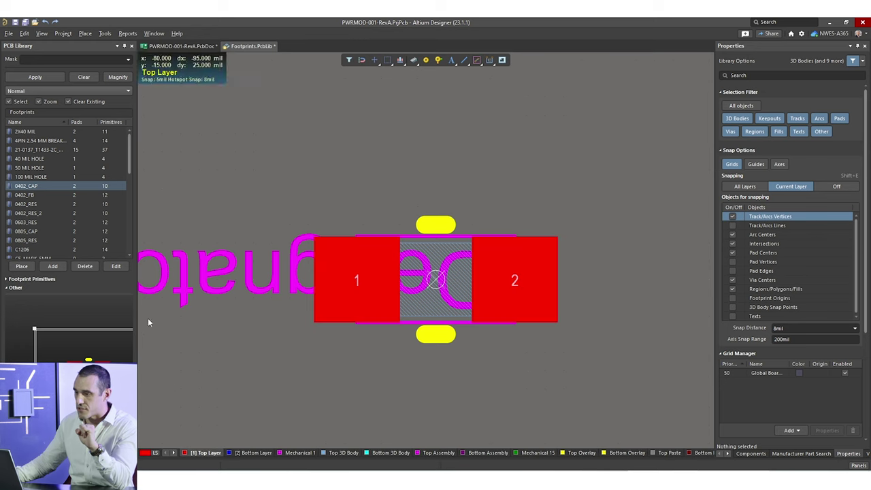
click(24, 132)
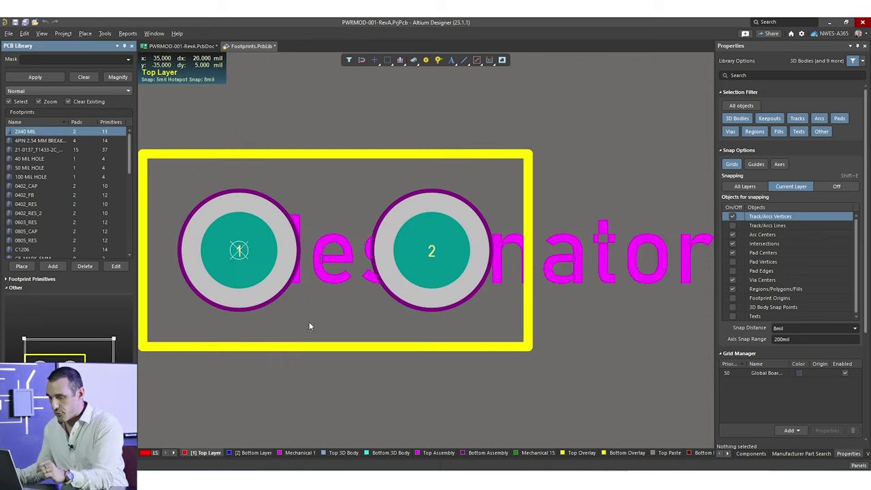
Show the 2X40 MIL footprint in single-layer mode and compare its pads on Top Layer, Bottom Solder and Top Solder.
key(shift+s)
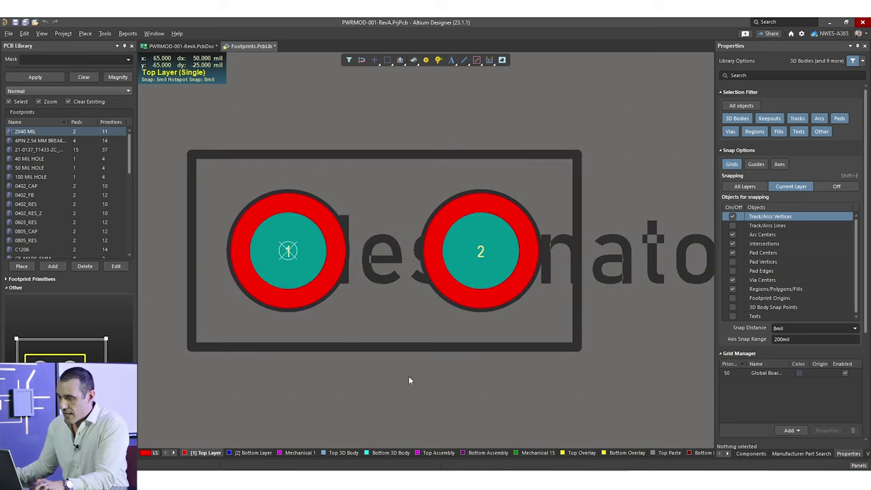
click(173, 452)
click(173, 452)
click(174, 453)
click(174, 453)
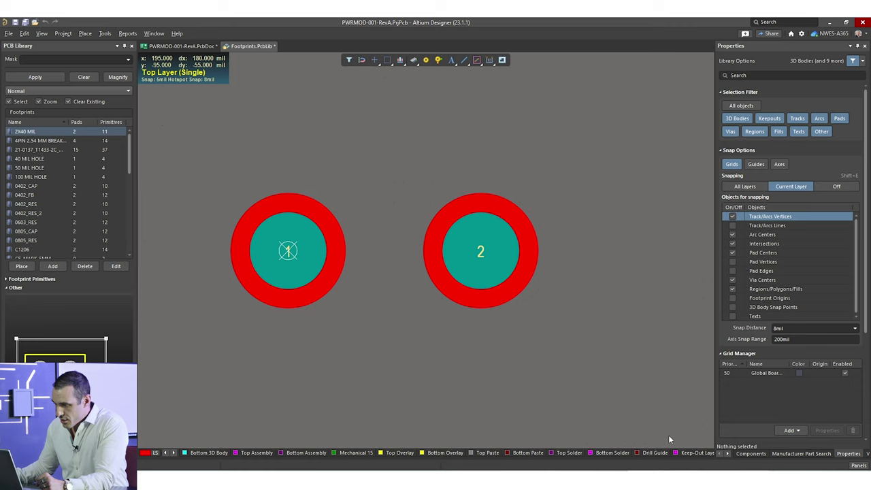
click(571, 453)
click(612, 453)
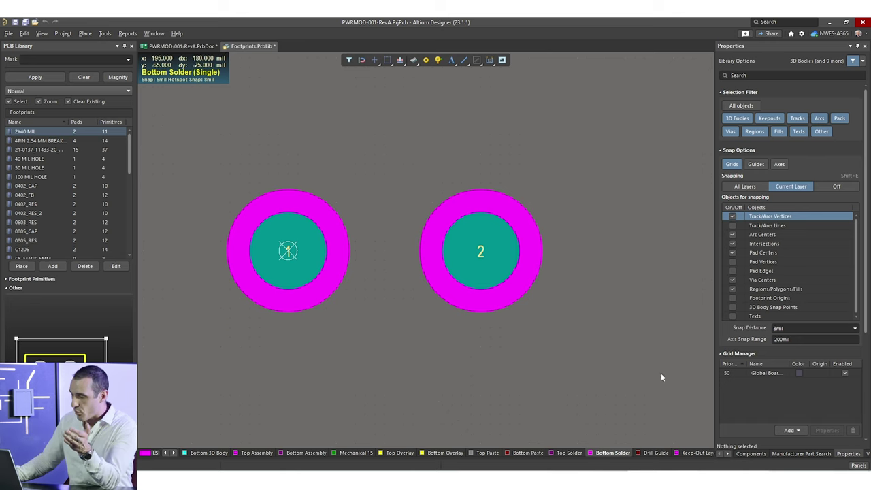
click(565, 453)
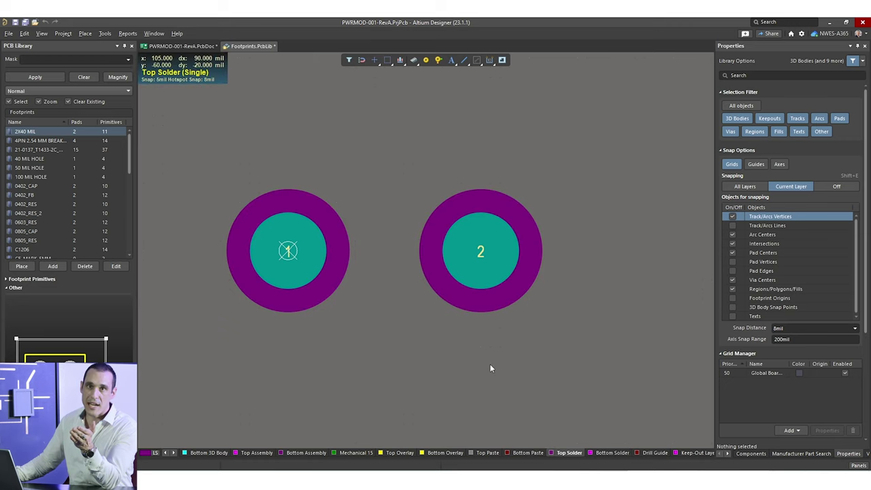
Inspect the paste and solder mask expansion settings of pad 2 in the 2X40 MIL footprint.
click(510, 252)
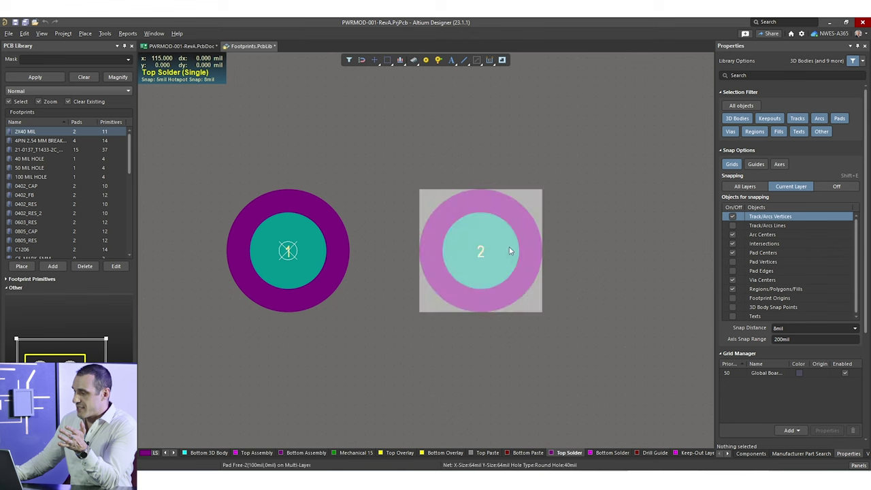
scroll(841, 298, down, 3)
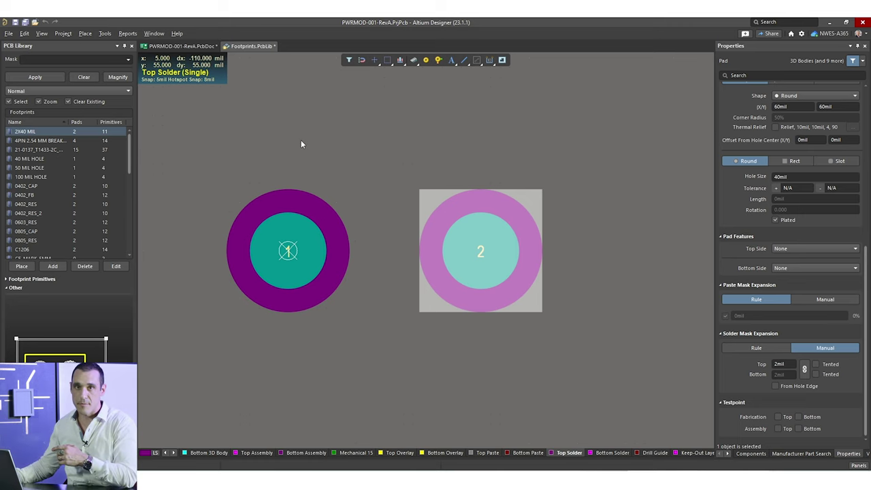
click(325, 126)
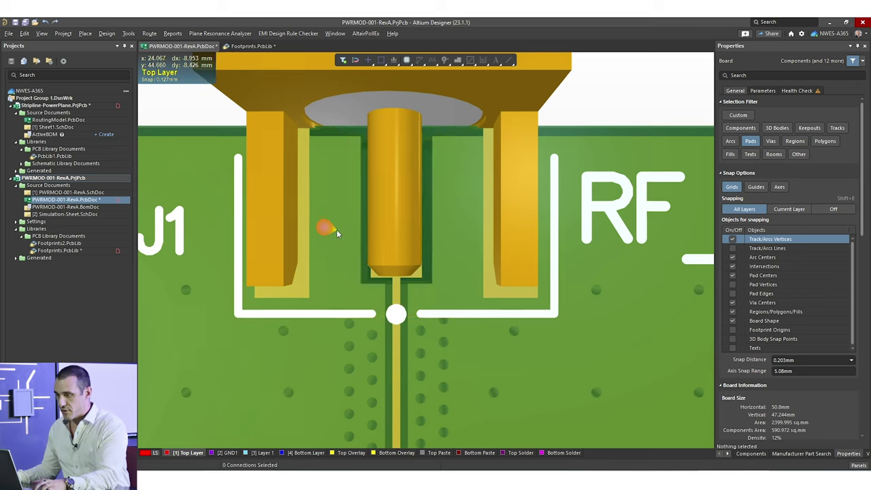
Compare the center pad of U1 on Top Paste and Top Solder in the board's 2D view.
key(2)
ctrl+scroll(378, 289, down, 2)
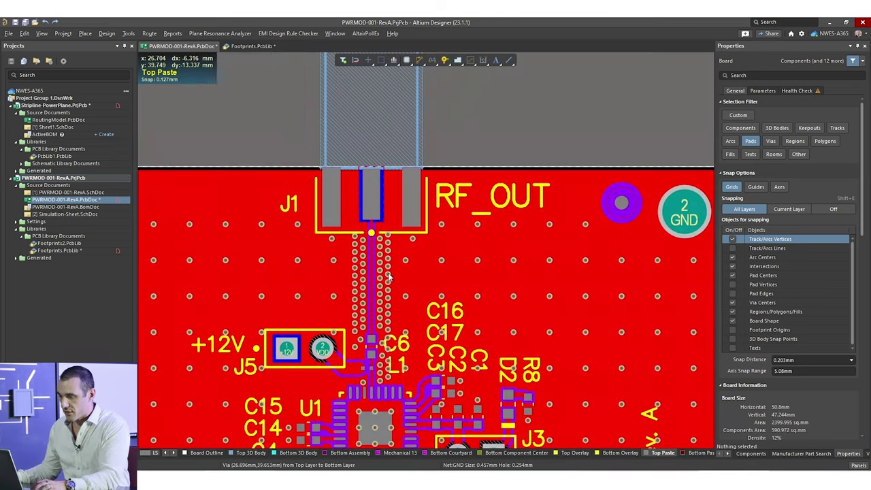
scroll(390, 277, down, 3)
ctrl+scroll(343, 232, up, 3)
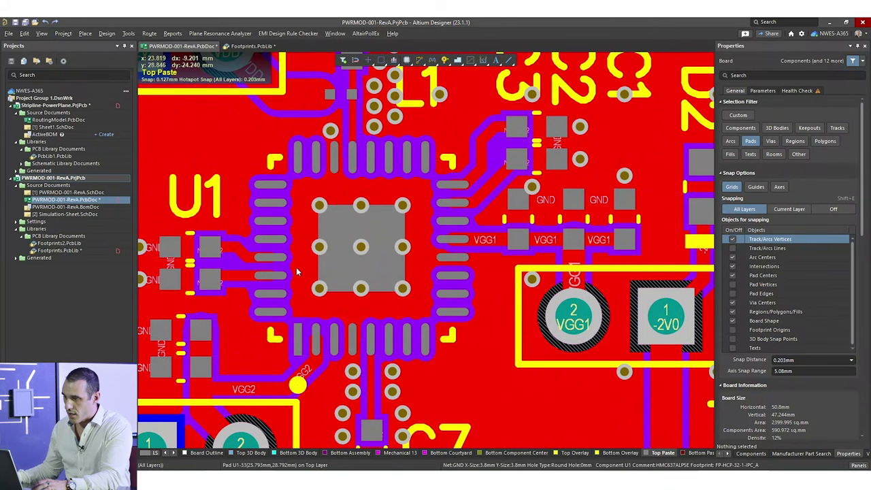
click(174, 454)
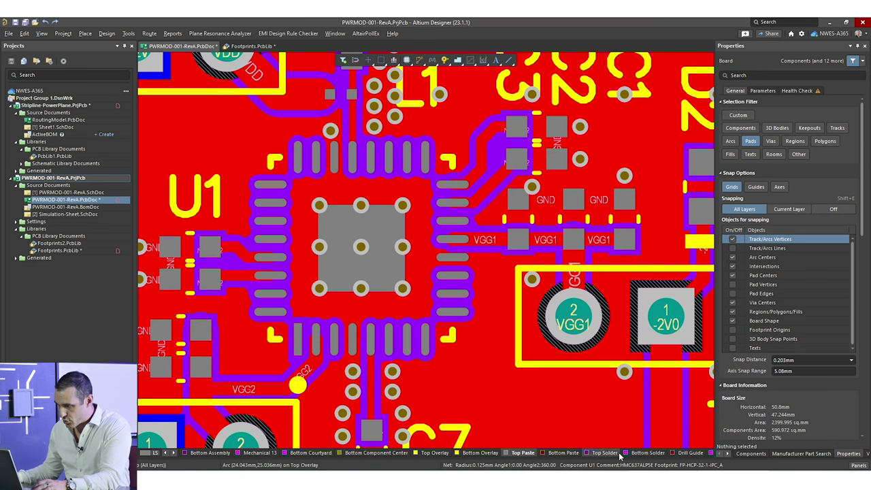
click(616, 454)
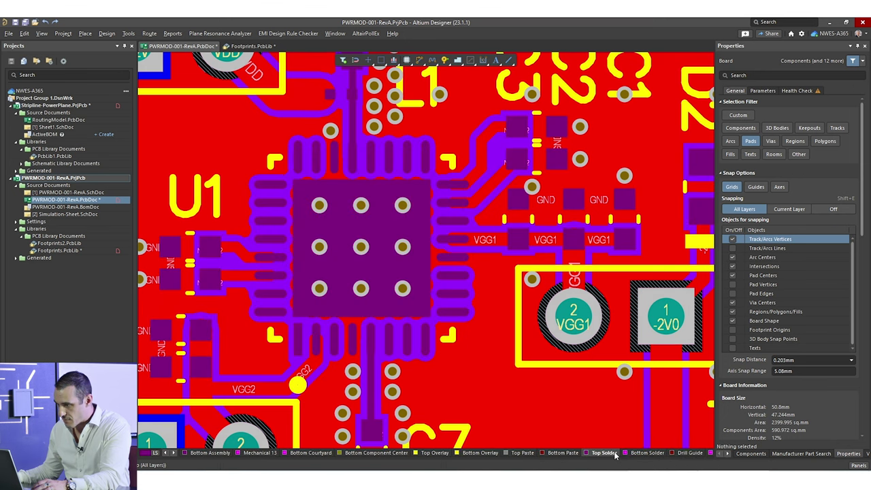
click(512, 454)
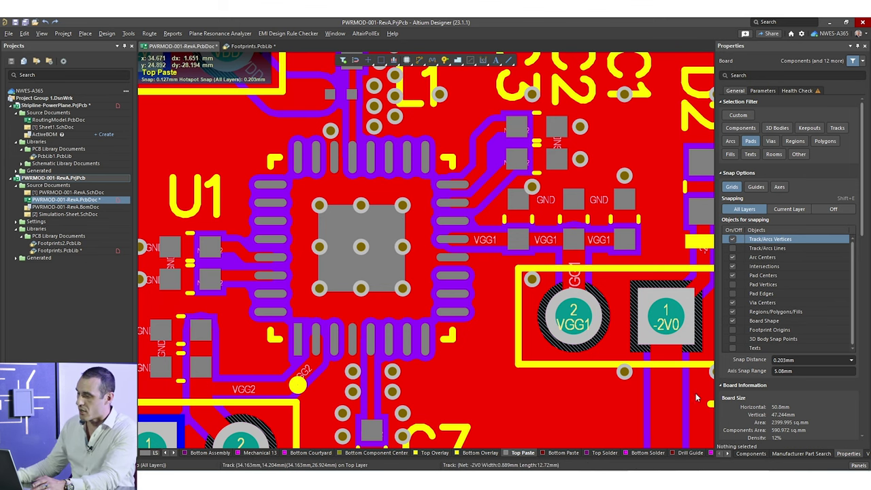
click(599, 454)
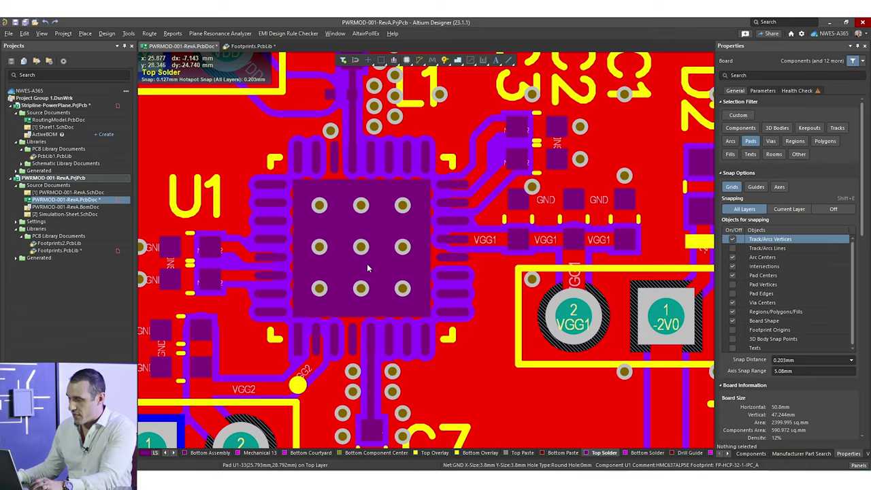
ctrl+scroll(367, 267, up, 3)
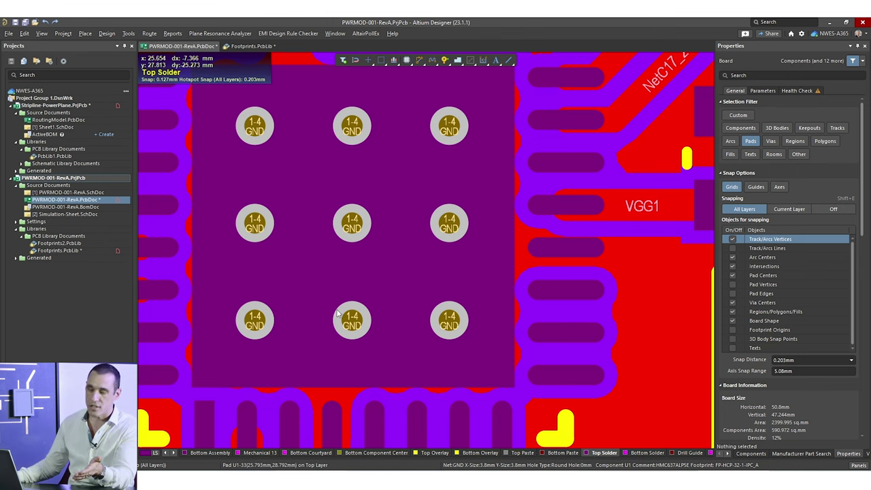
View U1 in 3D, flip the board to examine the vias under its center pad, and return to the unflipped 2D view.
key(3)
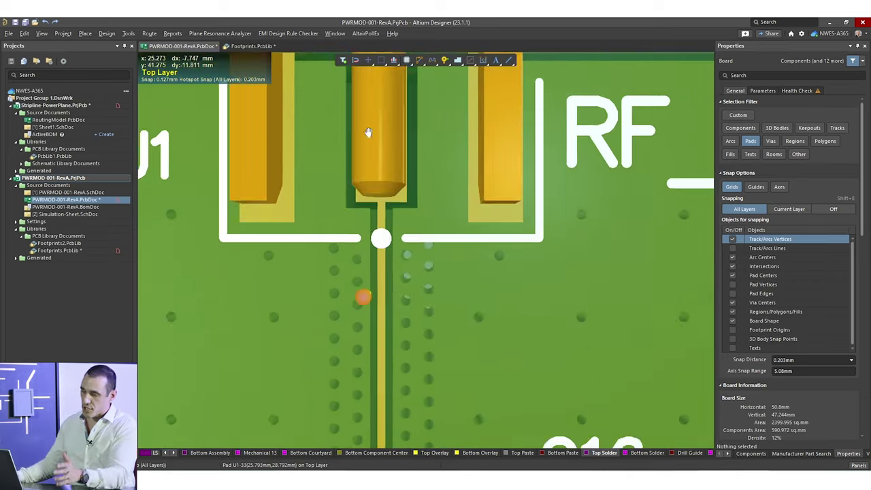
right_drag(412, 422, 414, 140)
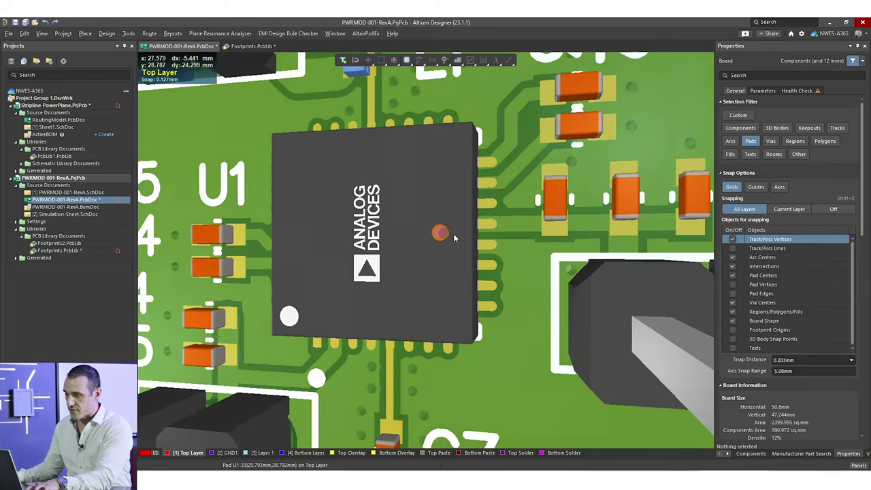
key(ctrl+f)
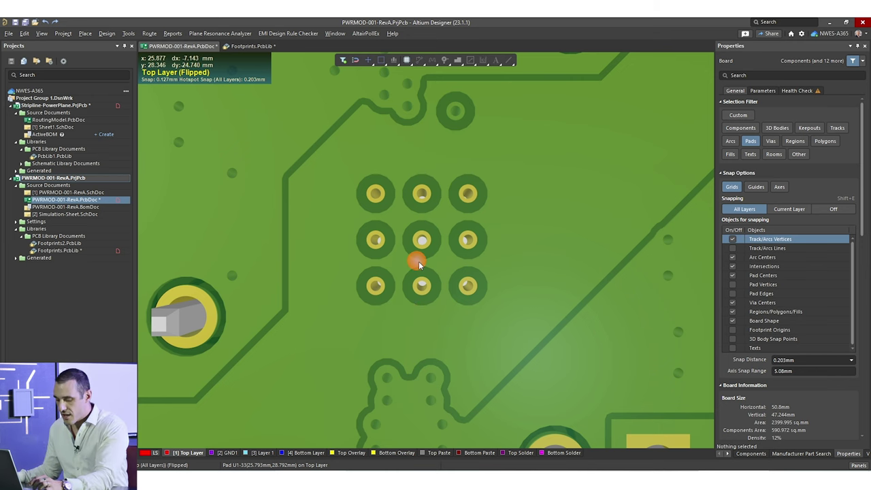
key(v)
key(b)
key(2)
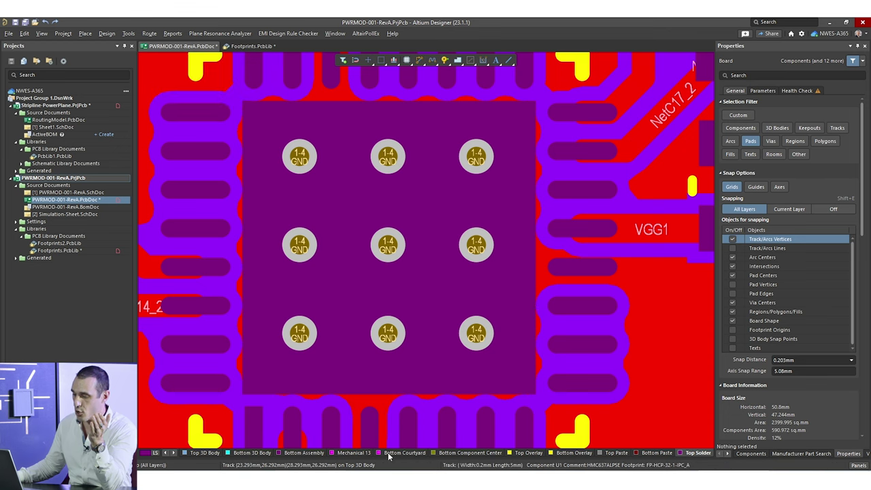
Switch to the Octopart website in the browser, search for "qfn", and filter the results to Texas Instruments.
key(alt+Tab)
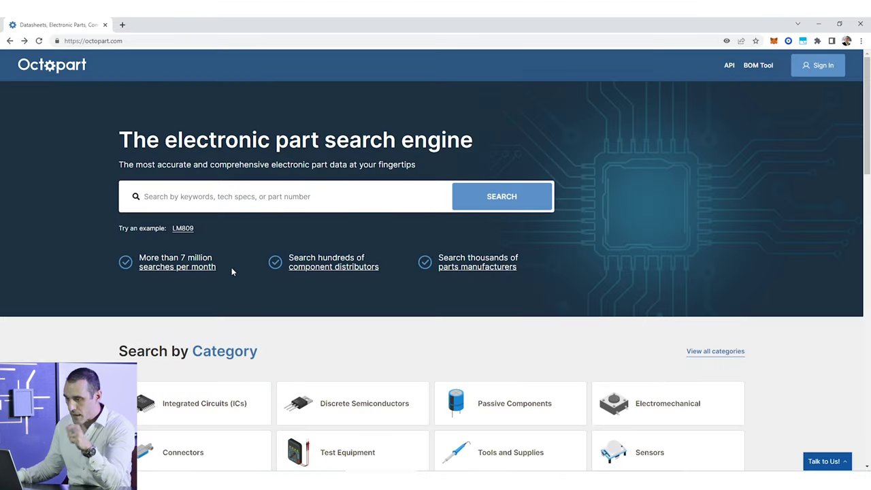
text(qfn)
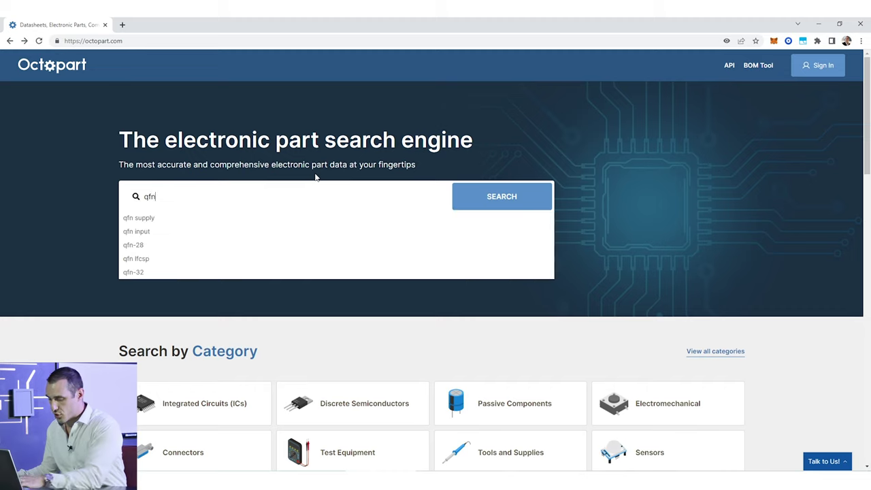
key(Return)
click(151, 132)
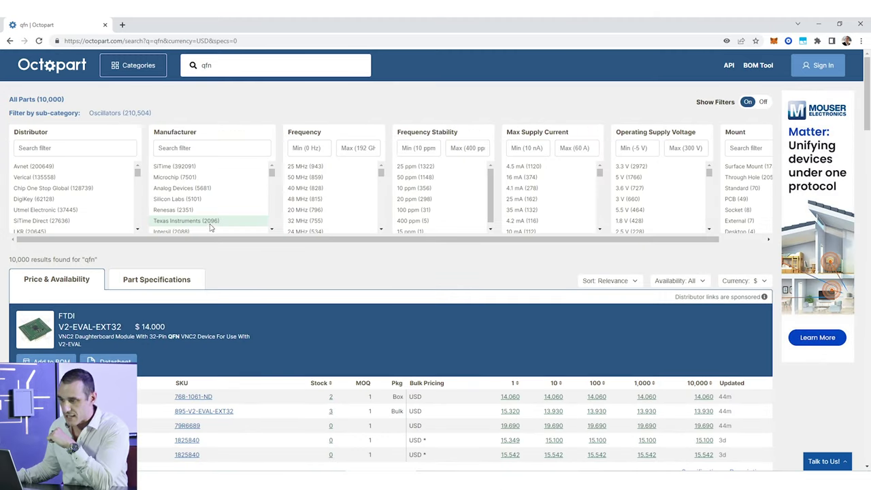
click(204, 223)
scroll(292, 272, down, 1)
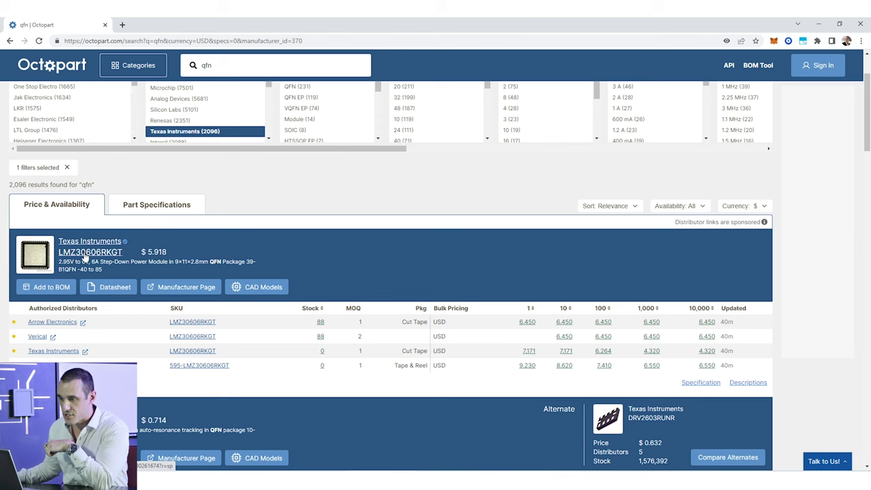
Open the LMZ30606RKGT part page and bring up its Texas Instruments datasheet PDF.
click(87, 253)
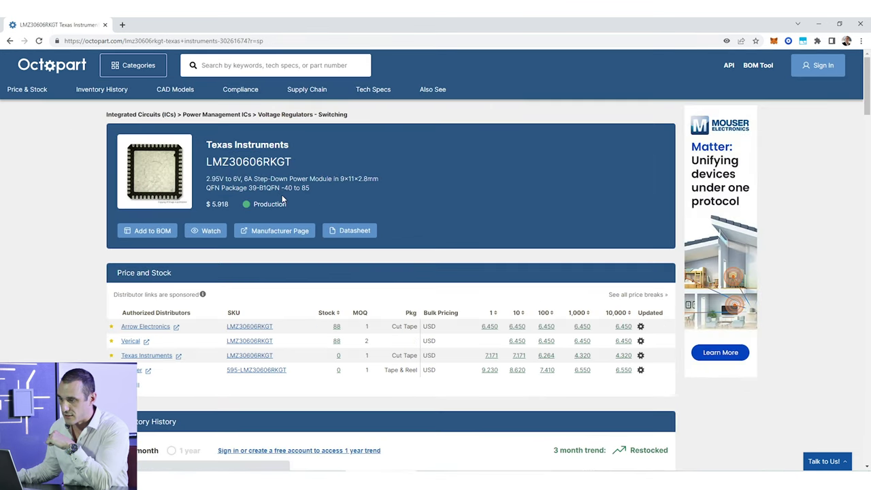
click(350, 230)
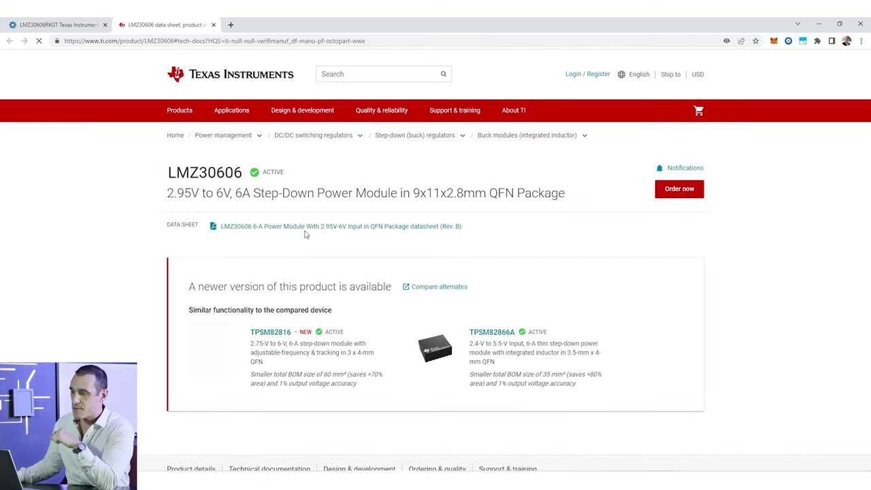
click(302, 228)
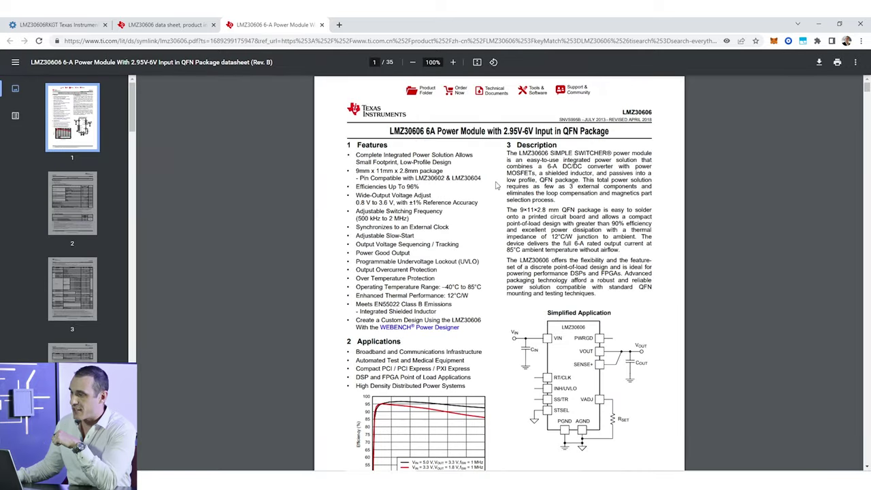
Find the RKG package outline drawing on page 29 of the datasheet and examine its pin and thermal pad layout up close.
scroll(496, 192, down, 20)
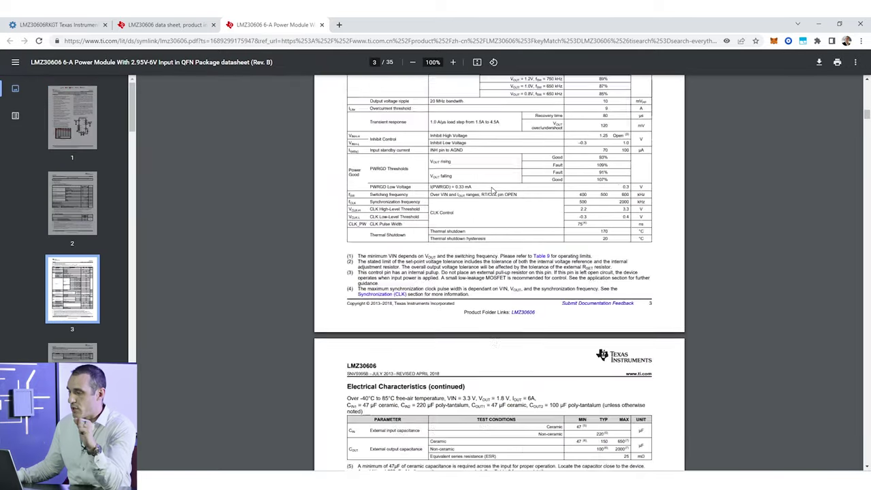
scroll(488, 185, down, 20)
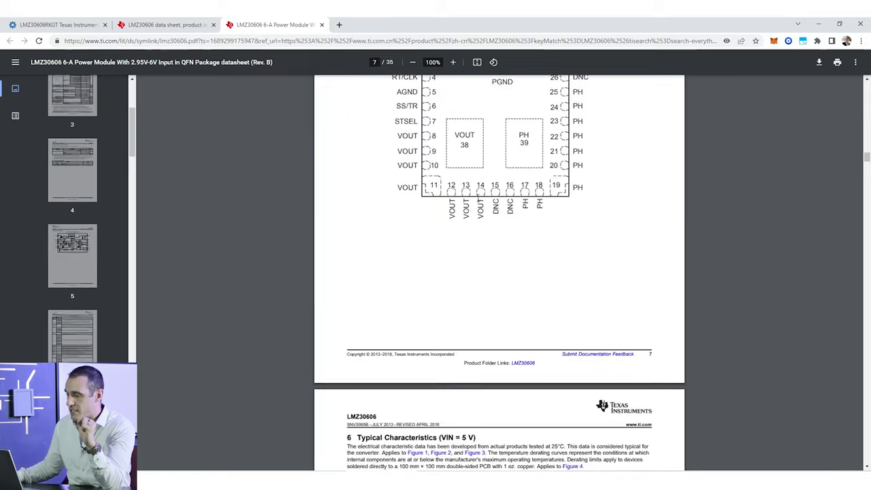
scroll(474, 198, down, 20)
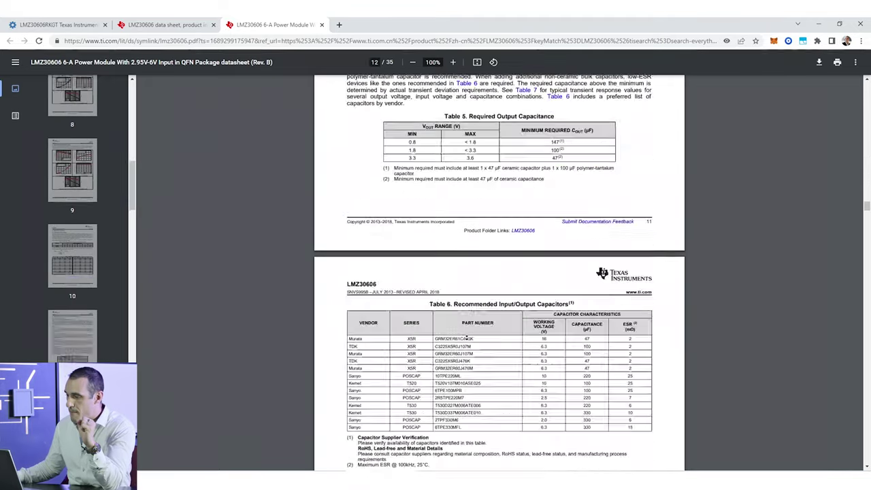
scroll(467, 332, down, 16)
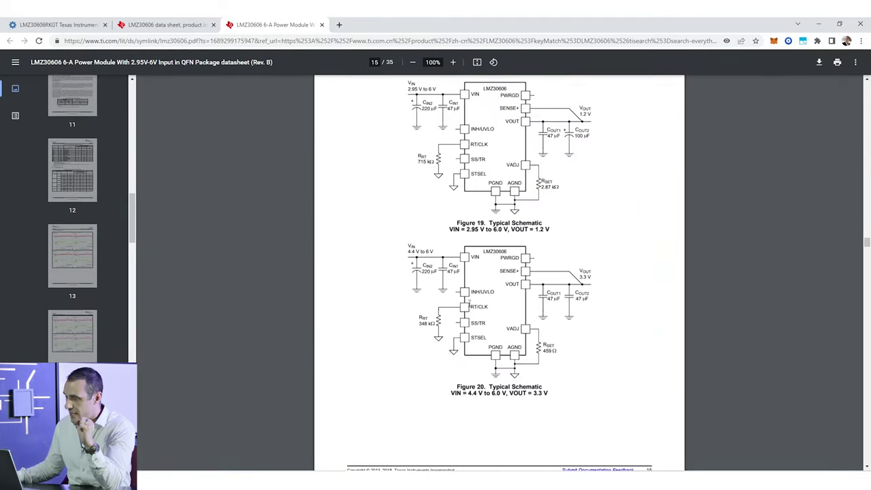
scroll(467, 307, down, 20)
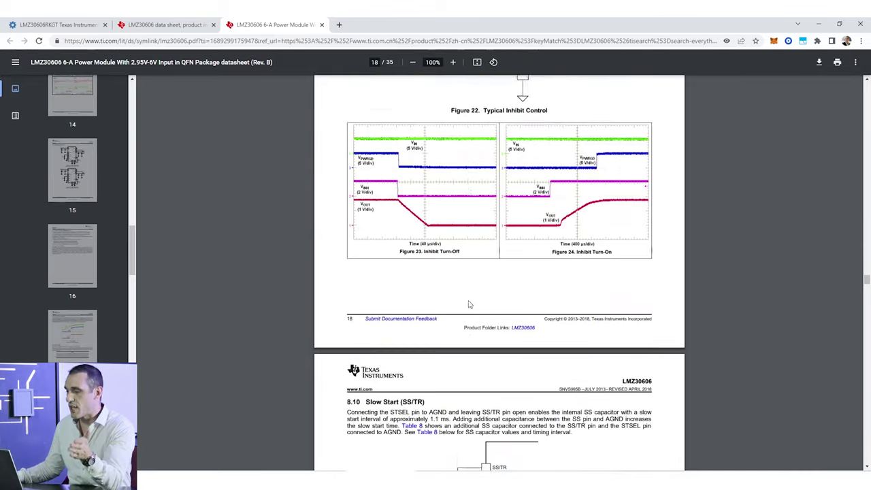
scroll(498, 243, down, 20)
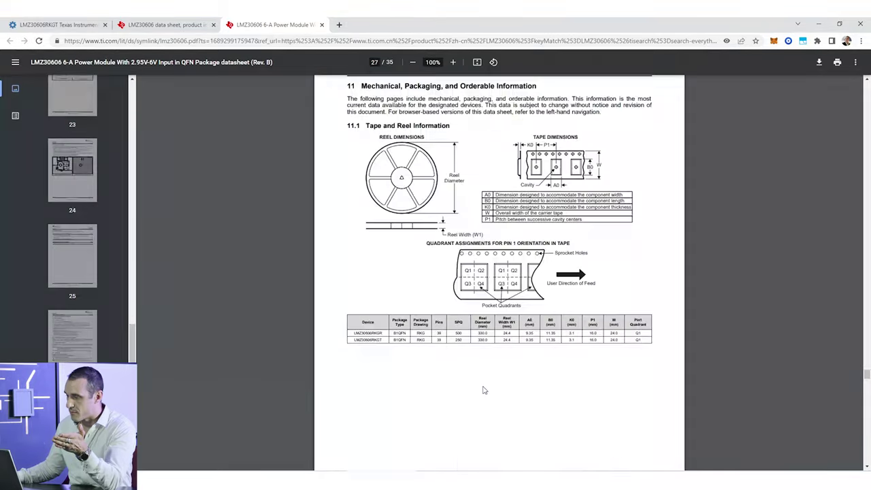
scroll(568, 258, down, 4)
scroll(568, 265, up, 4)
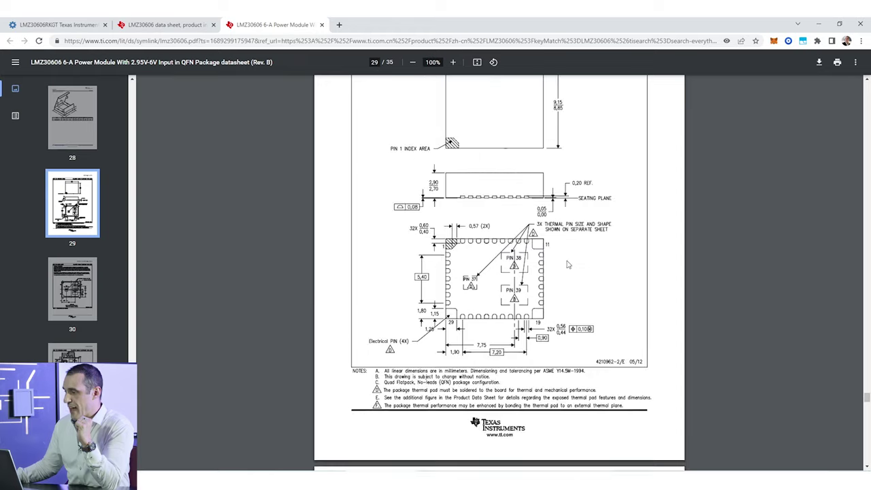
scroll(569, 268, down, 3)
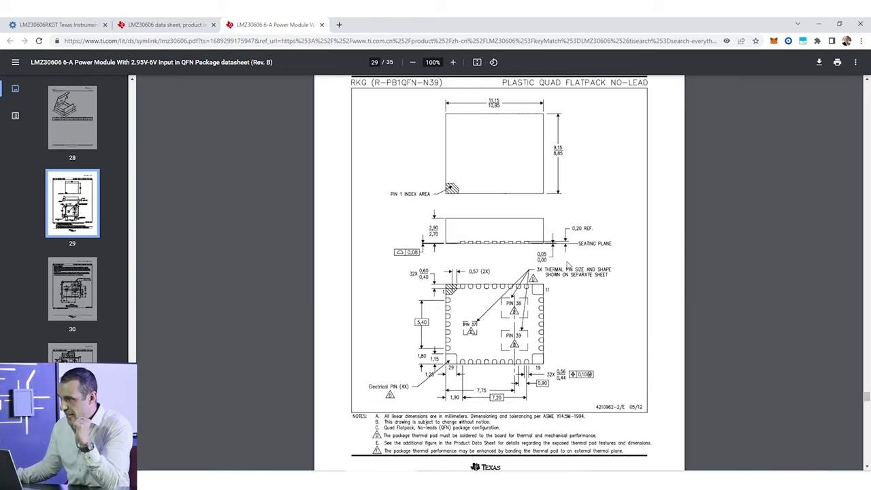
scroll(569, 266, down, 6)
scroll(553, 267, up, 3)
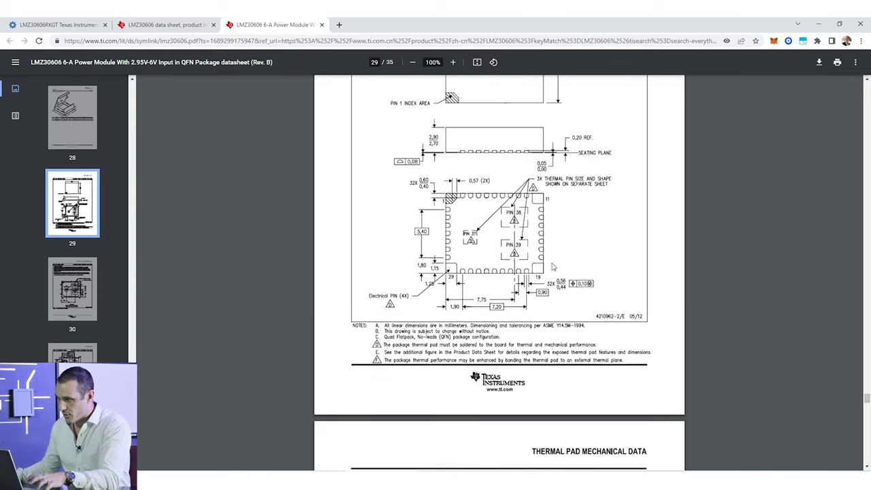
ctrl+scroll(504, 235, up, 5)
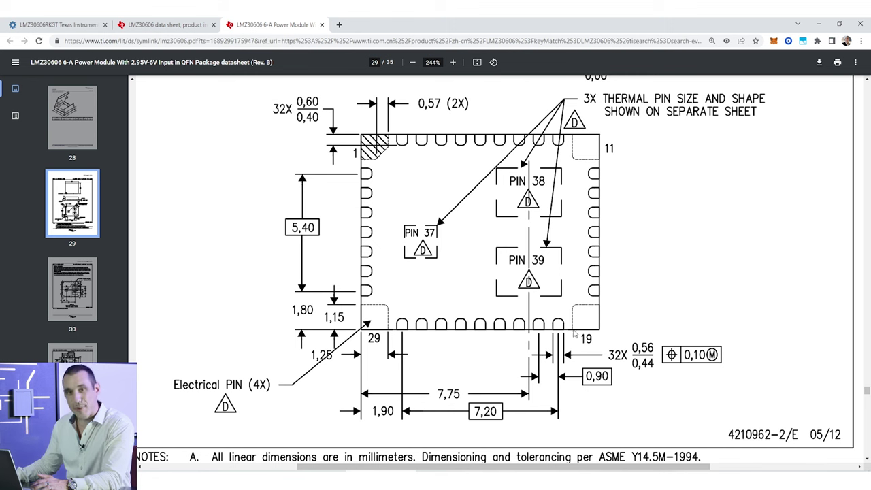
Examine the notes below the RKG package outline drawing about soldering the thermal pad to the board.
scroll(559, 372, down, 5)
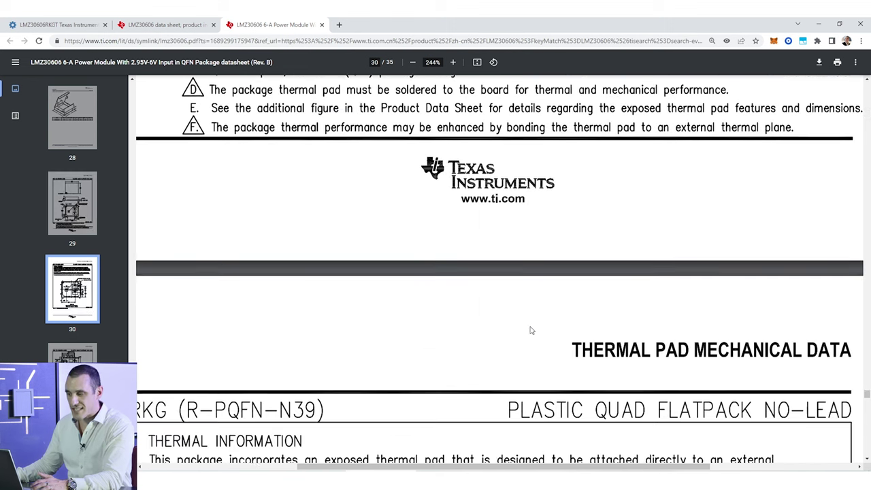
scroll(532, 330, up, 1)
scroll(532, 330, up, 5)
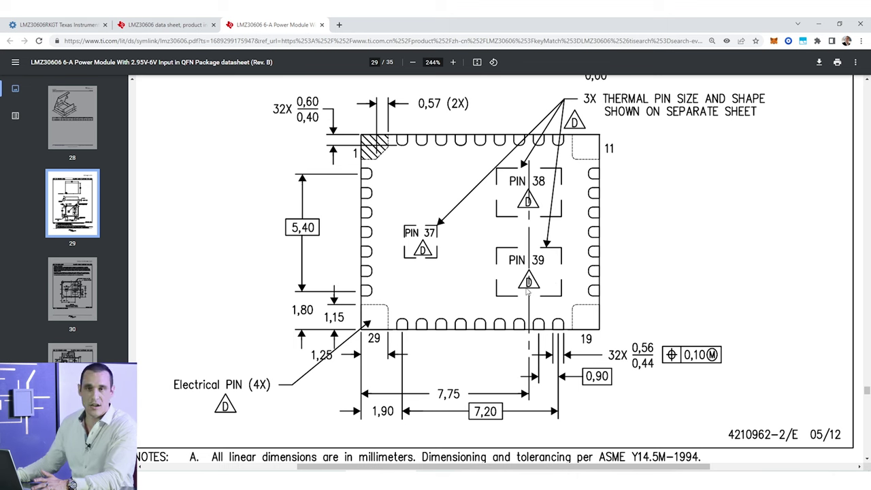
scroll(528, 281, down, 2)
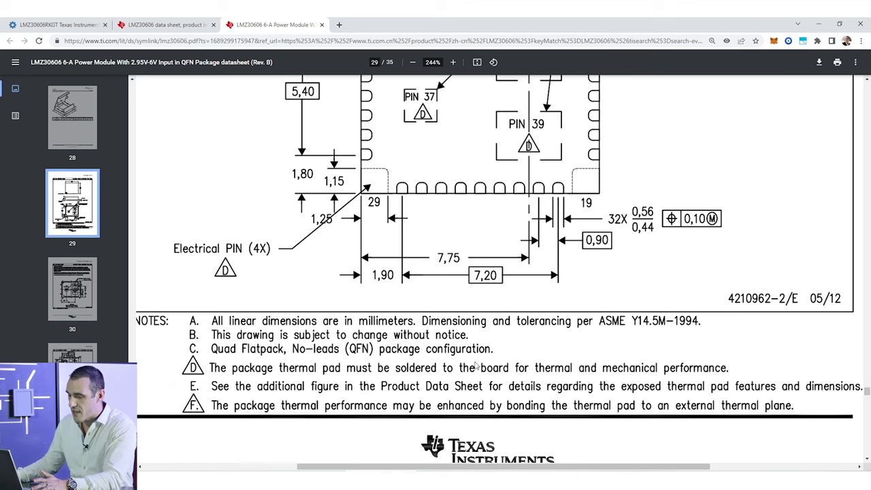
Switch to Altium Designer, bring up the Footprints.PcbLib library, and make Top Paste the active layer.
key(alt+Tab)
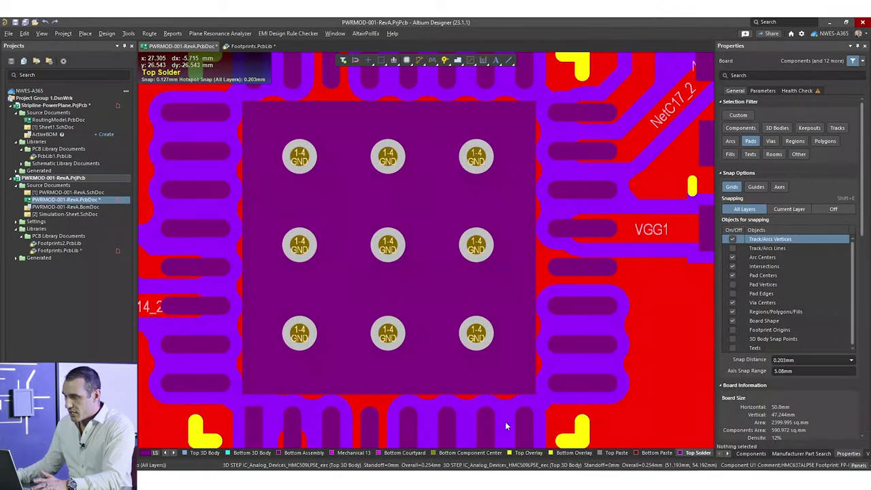
click(251, 46)
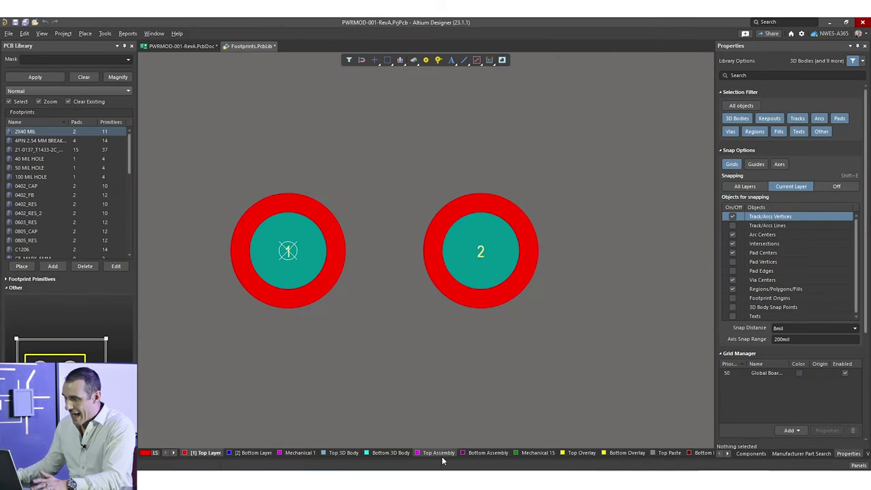
click(667, 453)
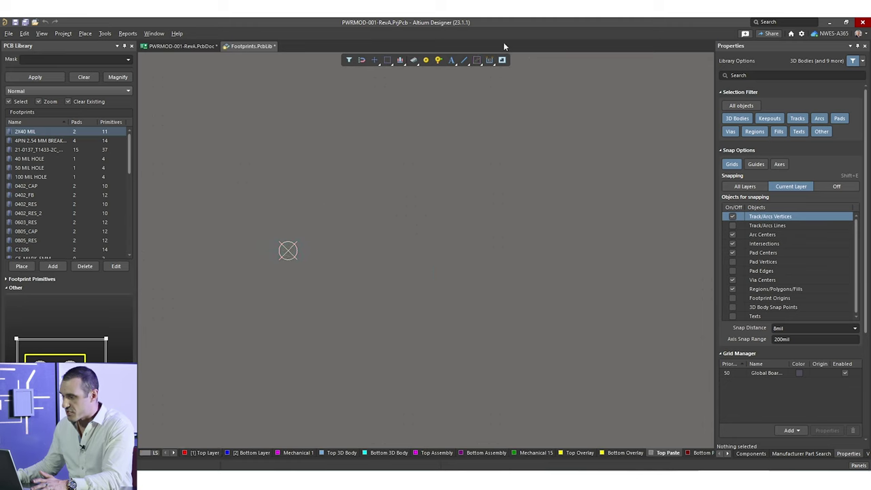
Place a 35 mil by 30 mil fill on the Top Paste layer beside the footprint's origin, and delete it.
click(465, 61)
click(469, 60)
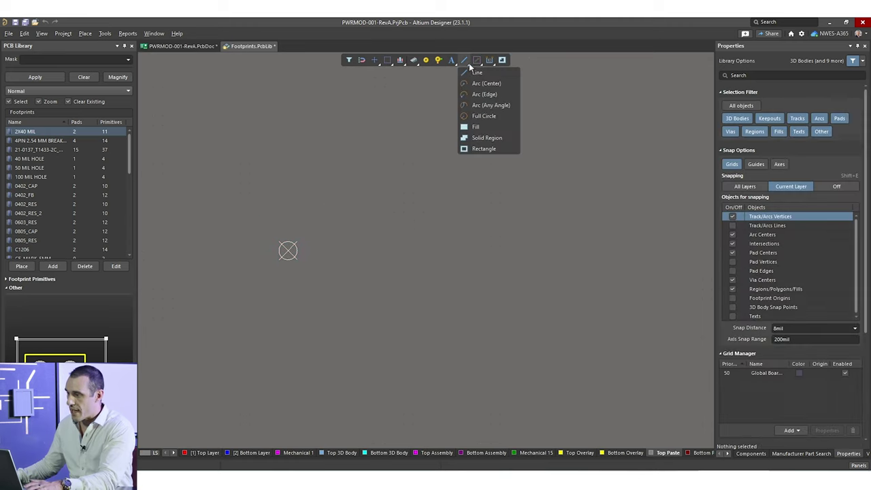
click(487, 127)
click(365, 222)
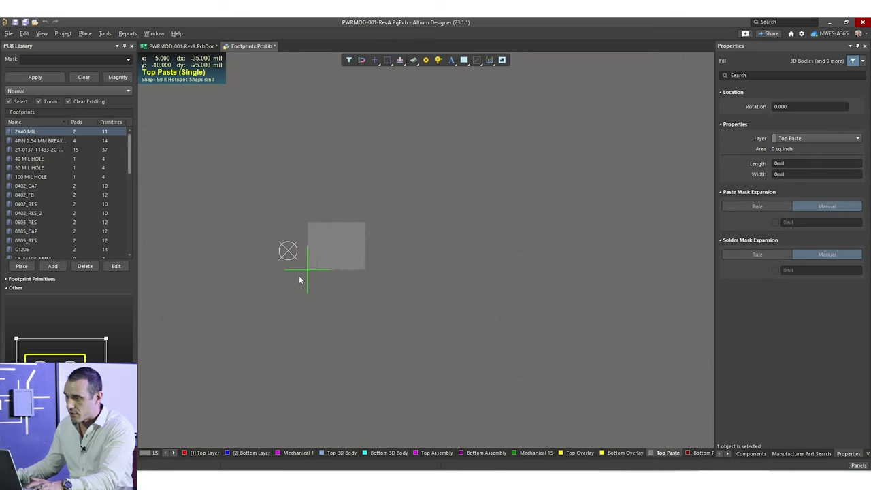
click(297, 279)
key(Escape)
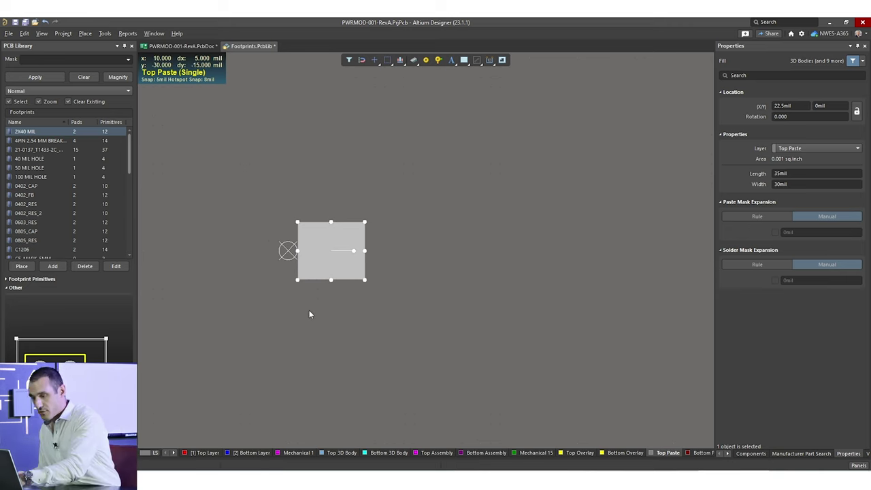
key(Delete)
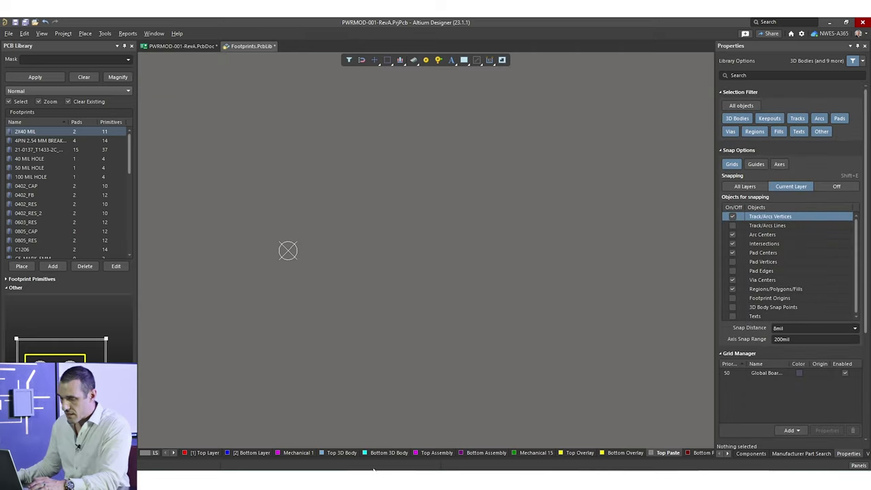
Return to the datasheet in the browser and examine the exposed thermal pin drawing on page 30.
key(alt+Tab)
scroll(407, 256, down, 10)
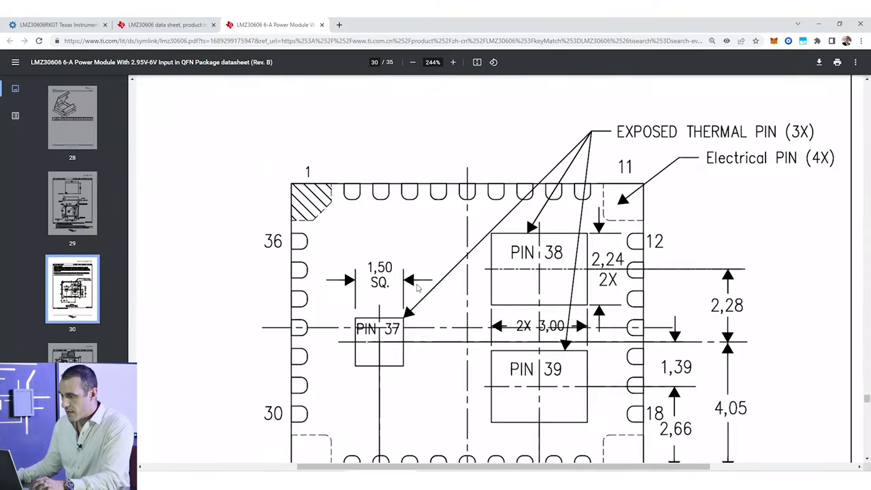
scroll(416, 288, up, 3)
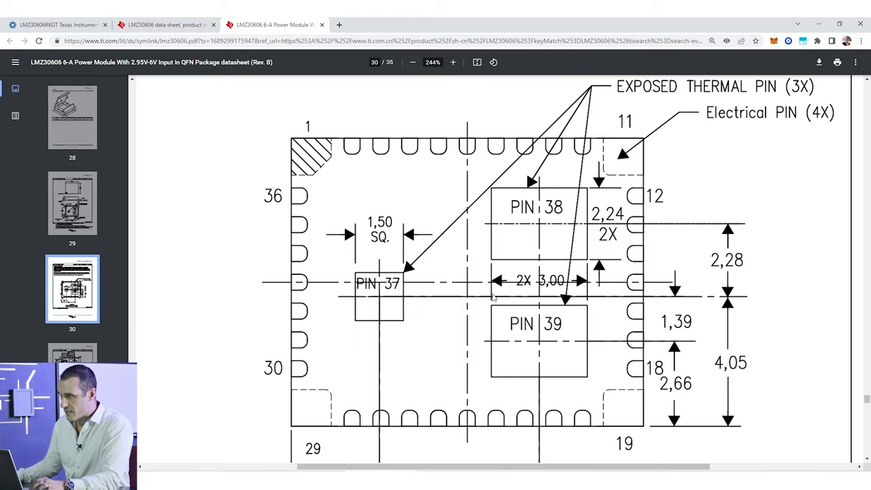
Examine the example board layout on page 31, including the solder mask opening and thermal via detail drawings.
scroll(492, 297, down, 15)
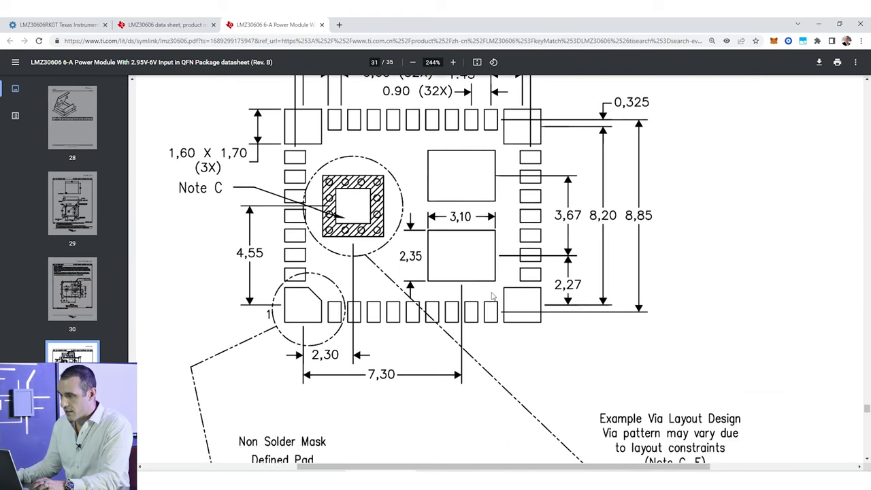
scroll(493, 297, up, 3)
scroll(493, 297, down, 1)
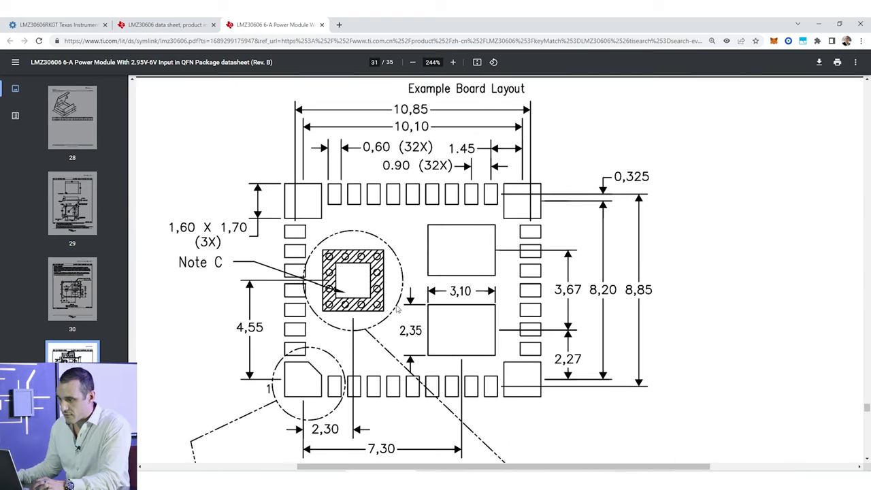
scroll(359, 294, down, 5)
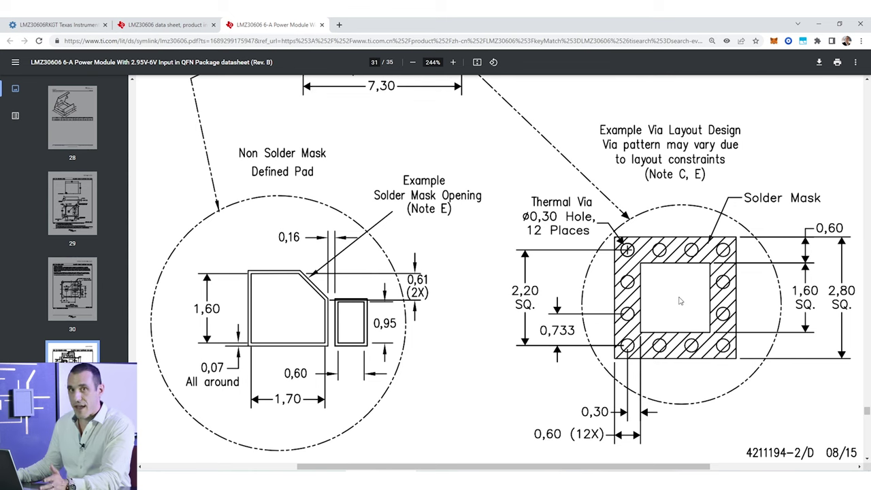
scroll(686, 310, up, 1)
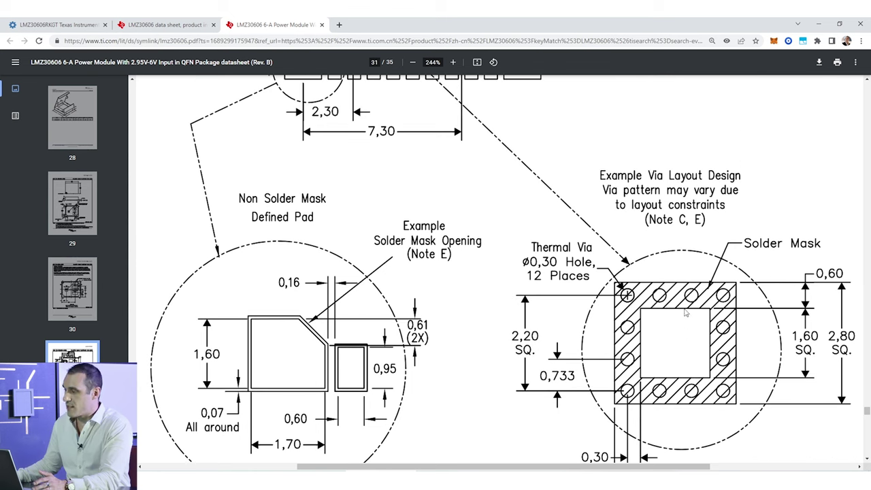
scroll(684, 338, up, 5)
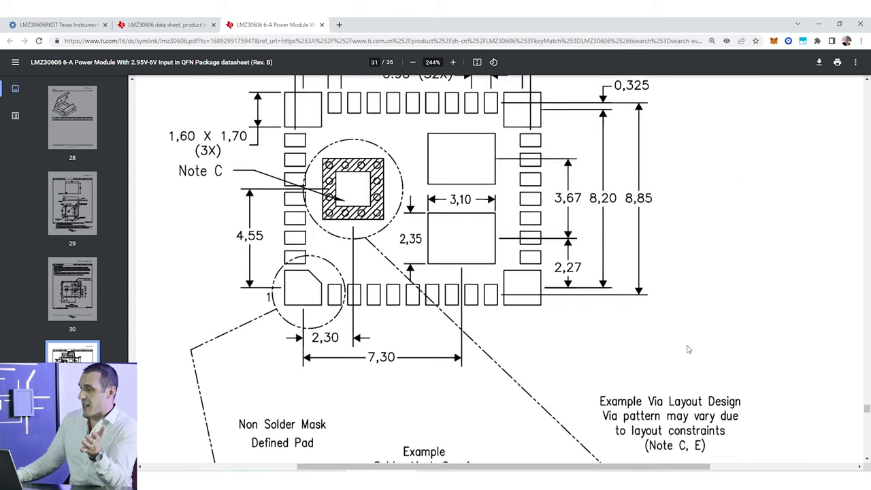
scroll(686, 344, down, 5)
scroll(673, 339, up, 8)
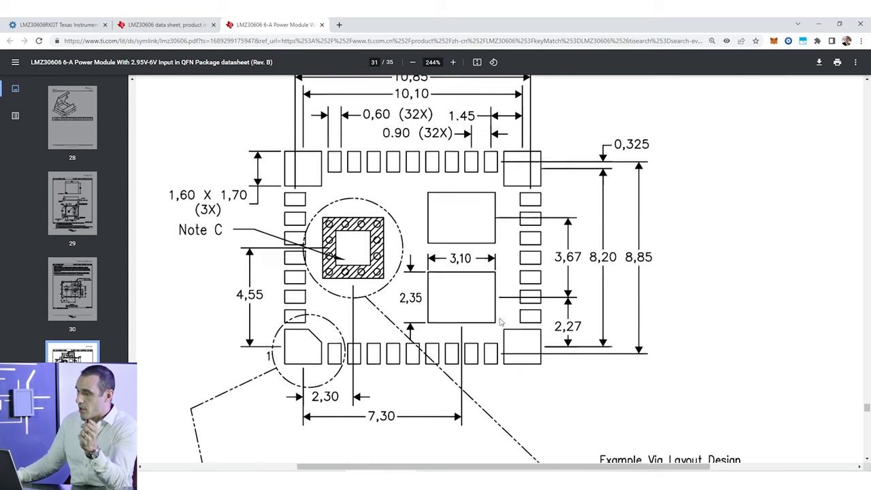
scroll(371, 330, down, 1)
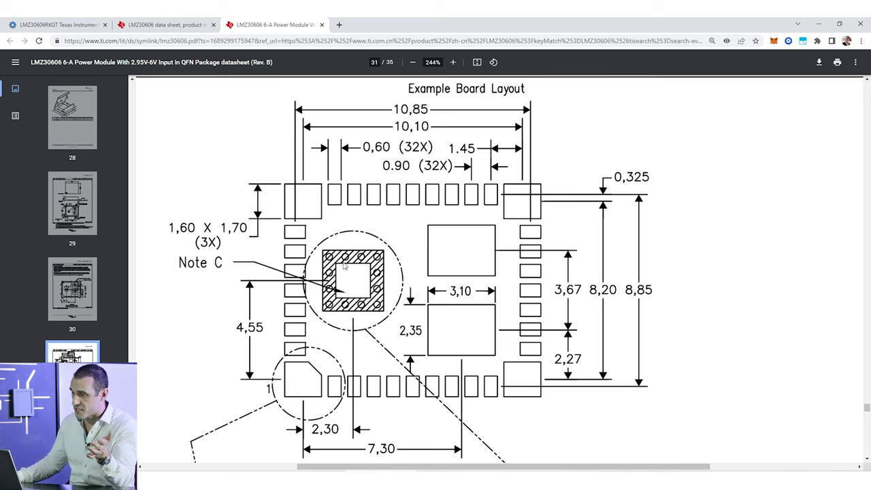
Take the part number LMZ30606 from the Texas Instruments product page and look it up in Altium Designer's Manufacturer Part Search.
key(ctrl+shift+Tab)
double_click(190, 175)
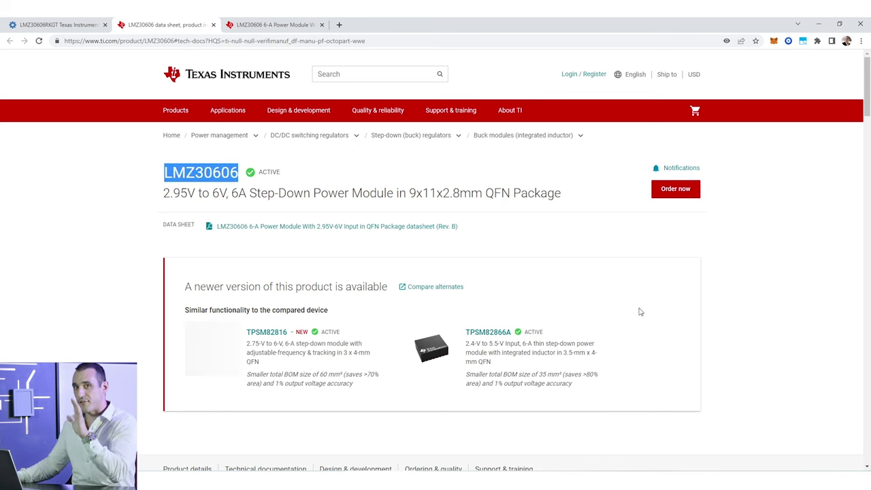
key(alt+Tab)
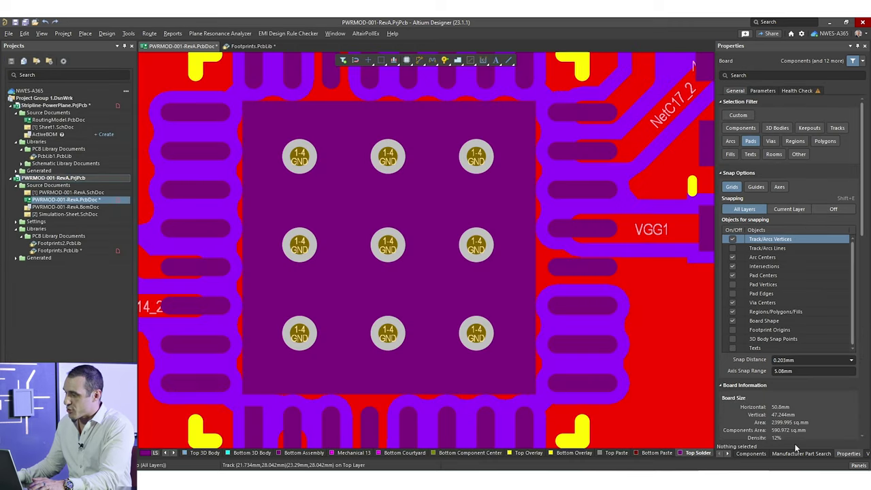
click(801, 454)
Place the LMZ30606RKGT part in the PCB document, outside the board's upper-right corner.
ctrl+scroll(649, 414, down, 5)
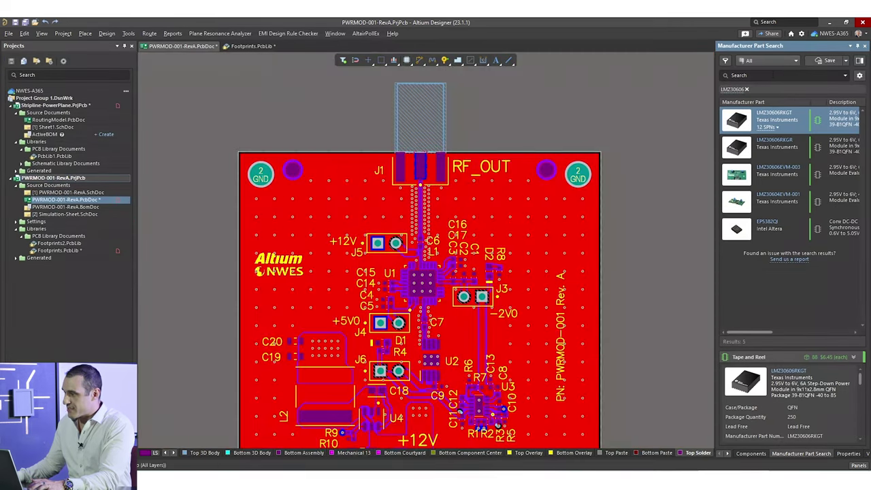
right_click(800, 126)
click(742, 153)
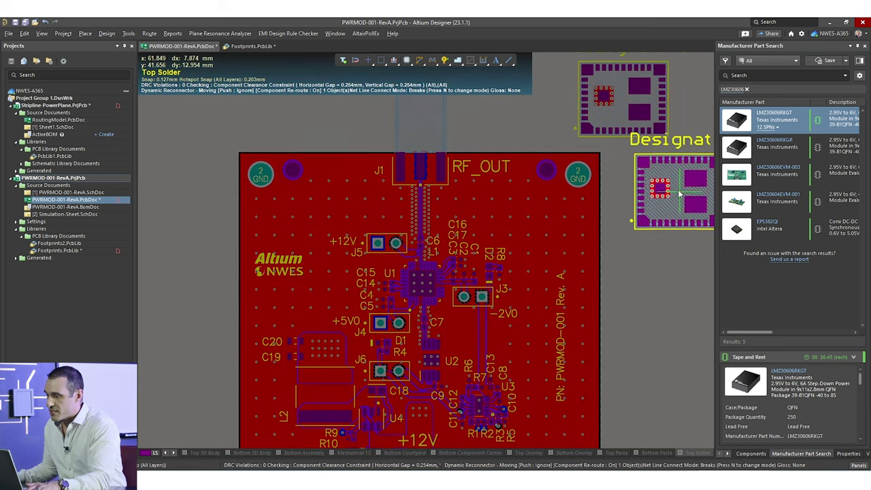
right_drag(633, 133, 528, 185)
ctrl+scroll(528, 186, up, 8)
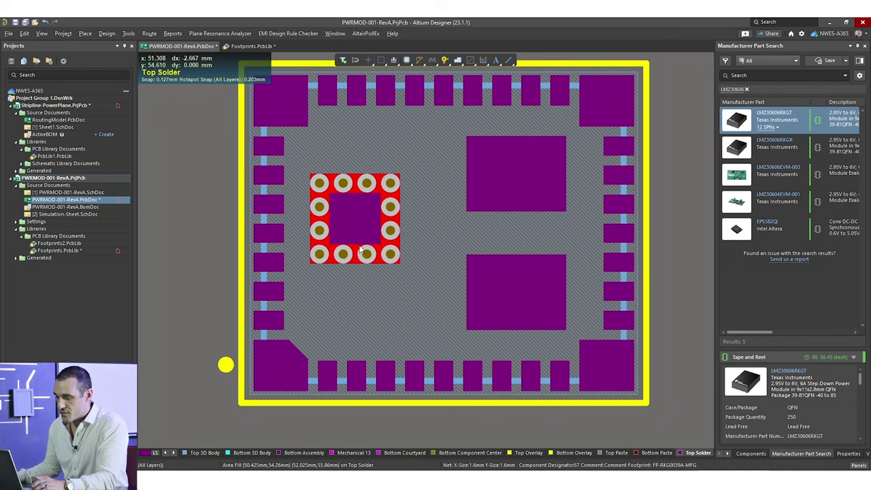
Make Top Paste the active layer and examine the divided paste openings on the placed part's thermal pads 37, 38 and 39.
click(726, 453)
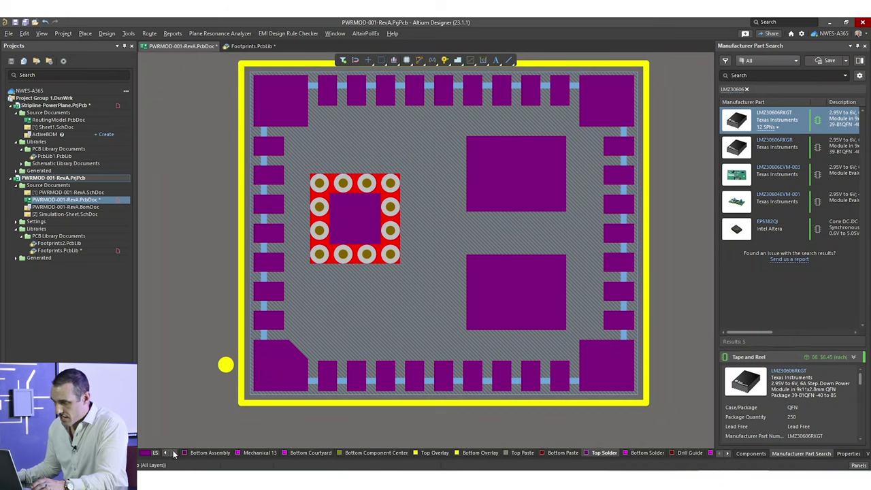
click(467, 453)
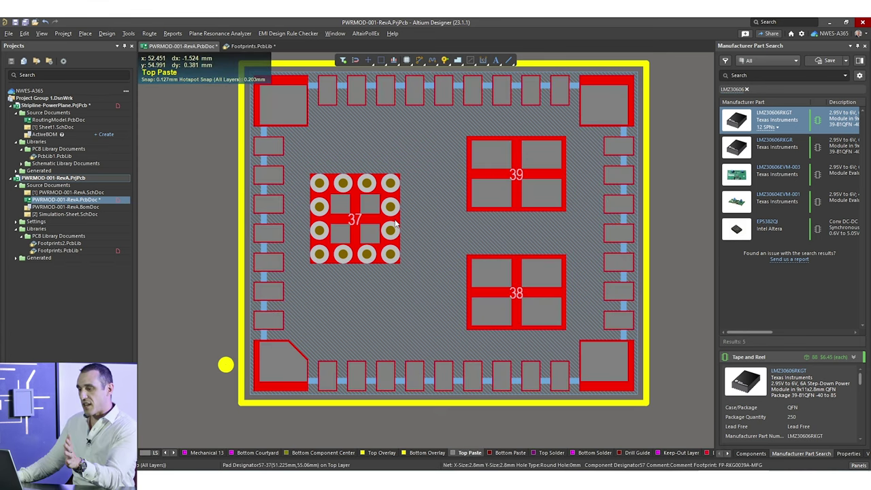
ctrl+scroll(354, 219, up, 6)
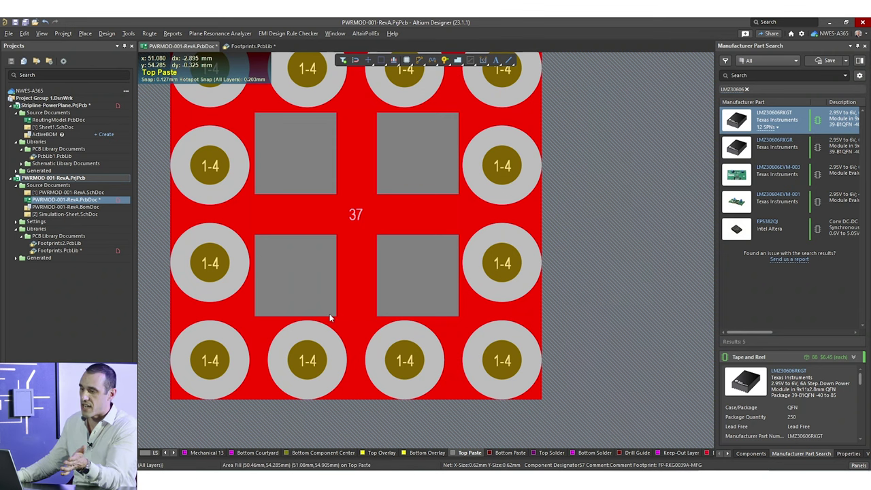
ctrl+scroll(359, 240, down, 3)
ctrl+scroll(398, 182, up, 1)
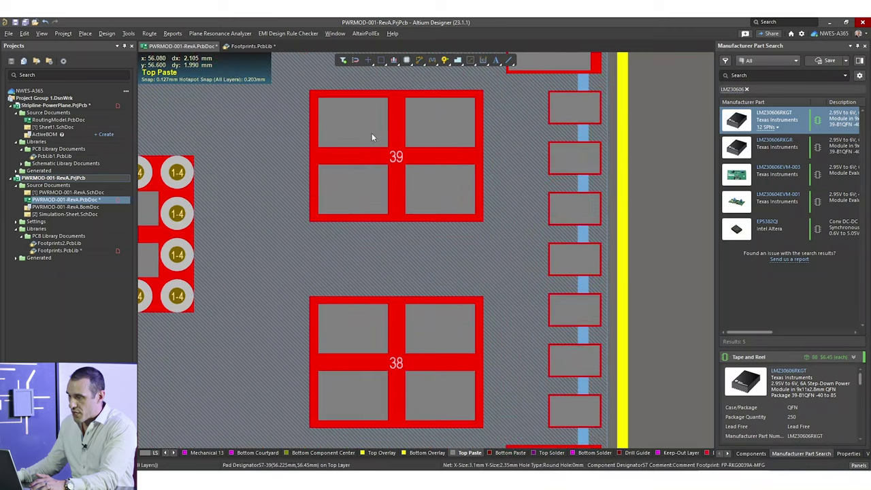
scroll(426, 273, down, 1)
right_drag(427, 272, 429, 301)
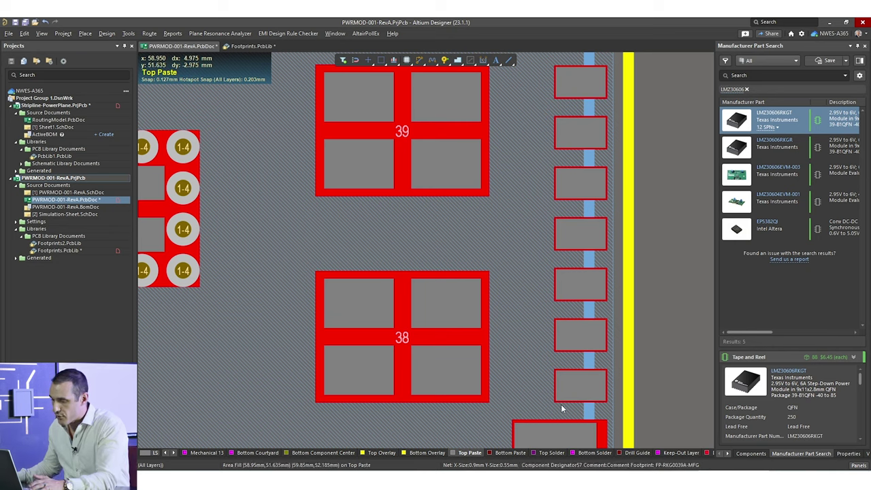
Make Top Solder the active layer and examine the mask openings on the three thermal pads and the whole LMZ30606RKGT footprint.
click(552, 453)
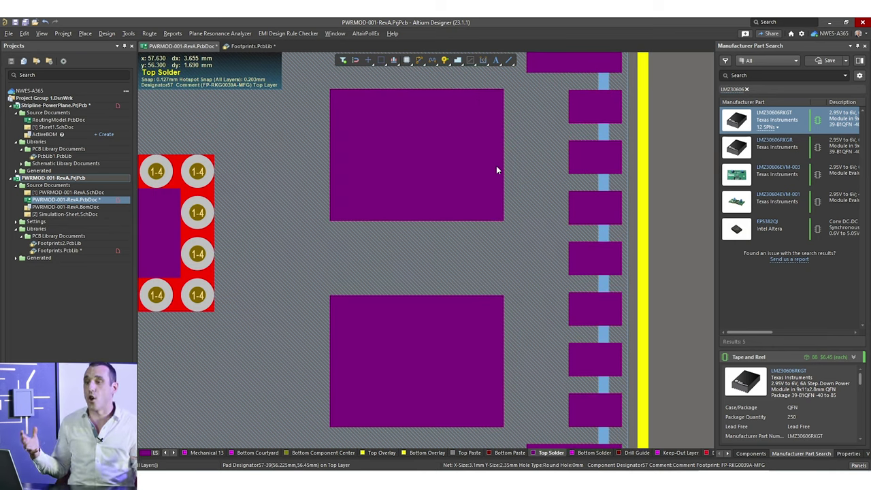
right_drag(297, 276, 450, 227)
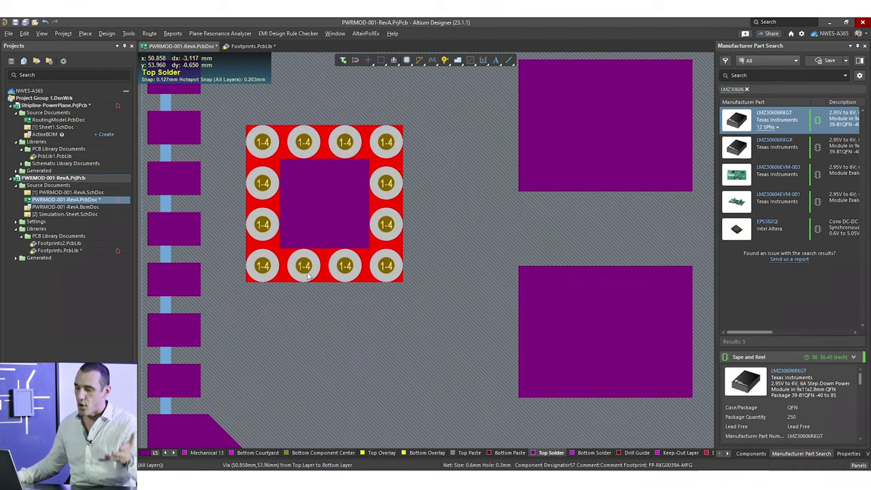
right_drag(460, 188, 409, 252)
ctrl+scroll(409, 248, down, 4)
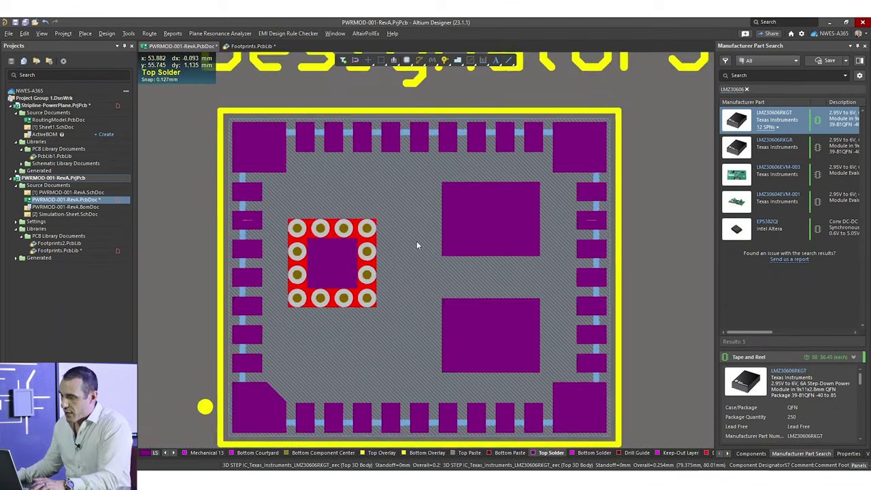
right_drag(612, 202, 610, 221)
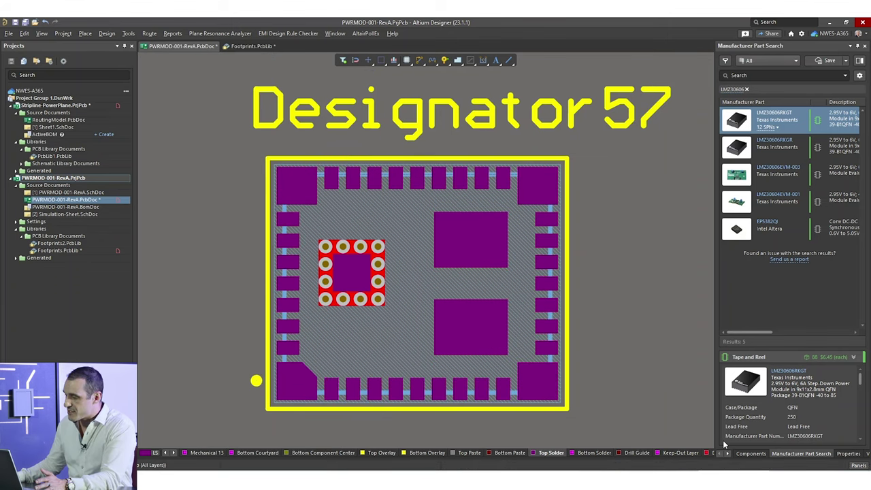
Inspect the paste and solder mask expansion properties of the last small pad in the footprint's upper row.
click(847, 454)
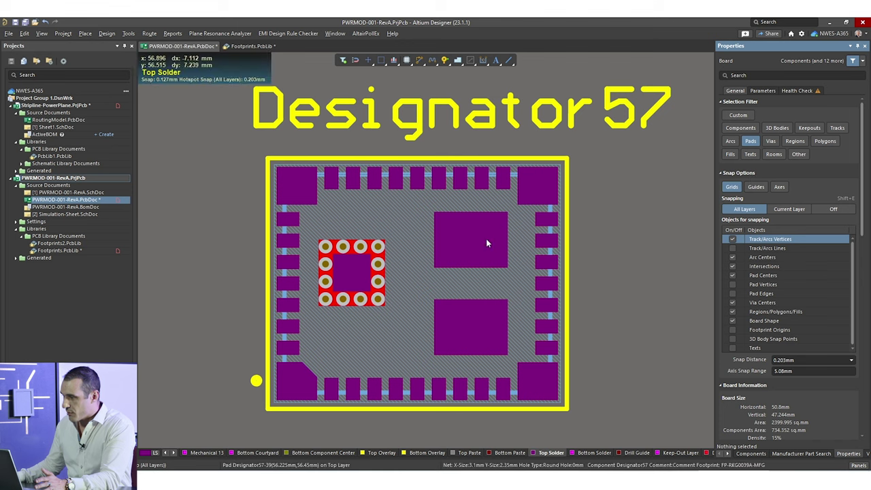
click(523, 183)
click(503, 179)
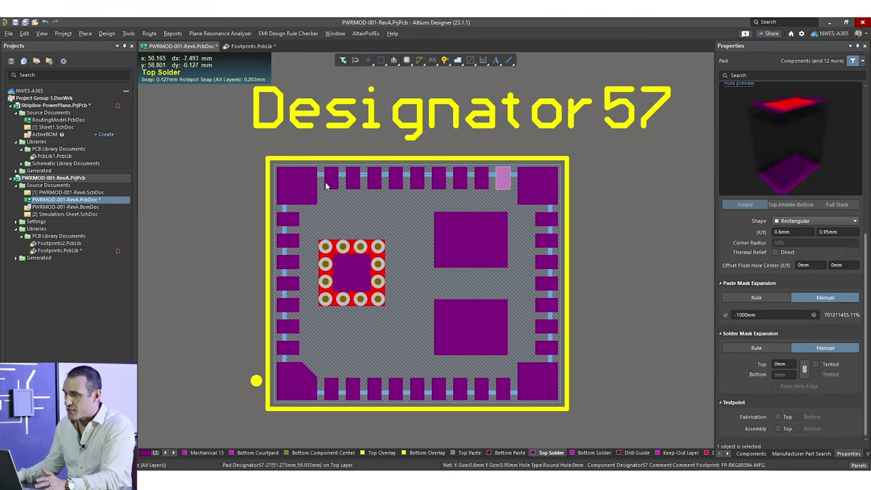
Set the top solder mask expansion of the footprint's upper-left corner pad to -0.1 mm.
click(303, 184)
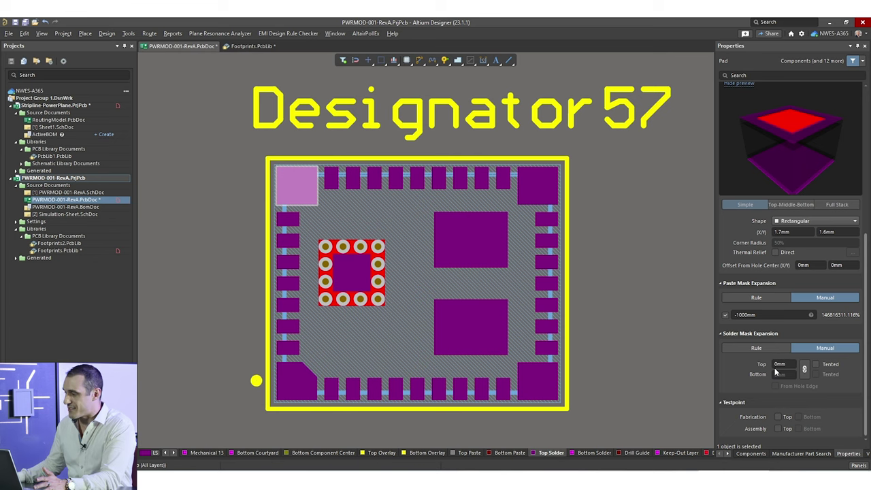
click(793, 363)
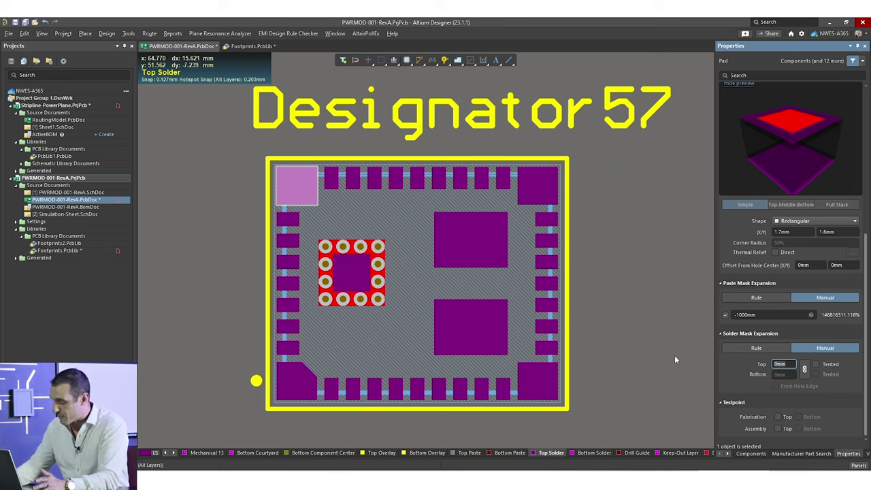
text(-0.)
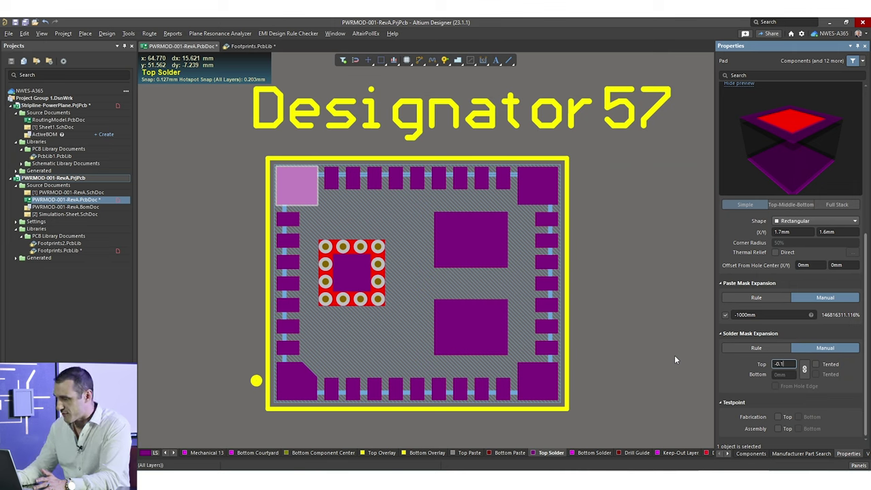
text(1)
key(Return)
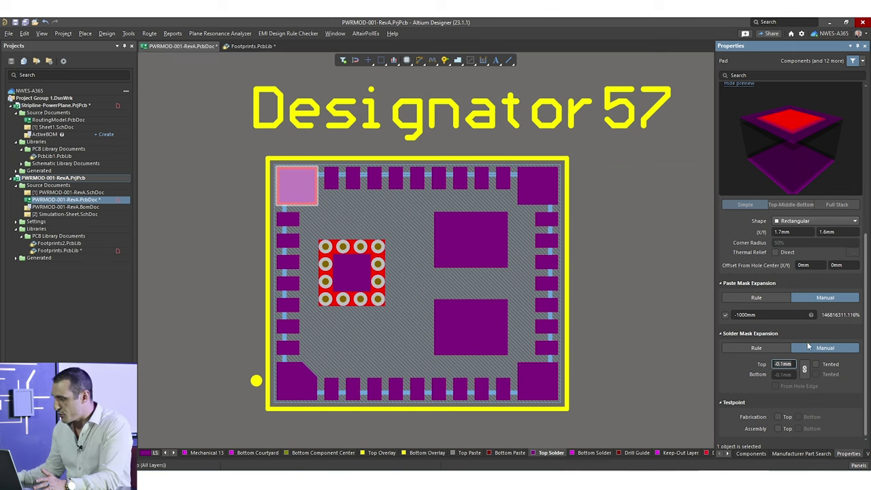
click(654, 305)
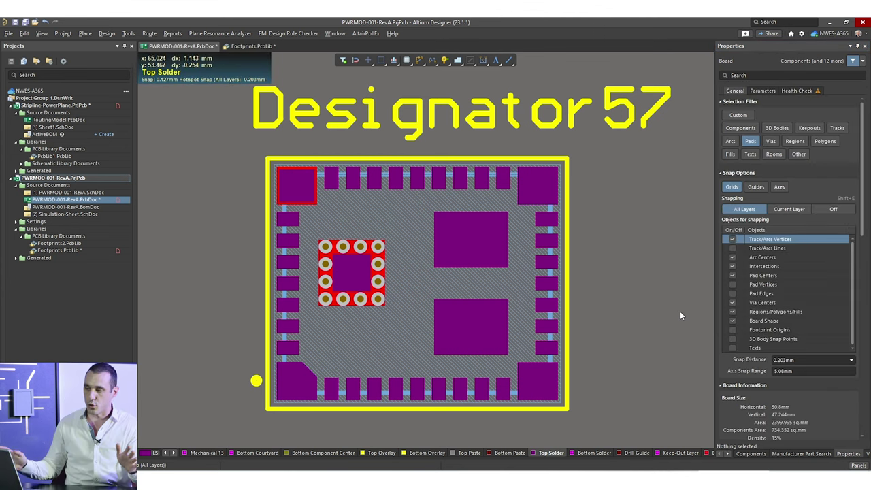